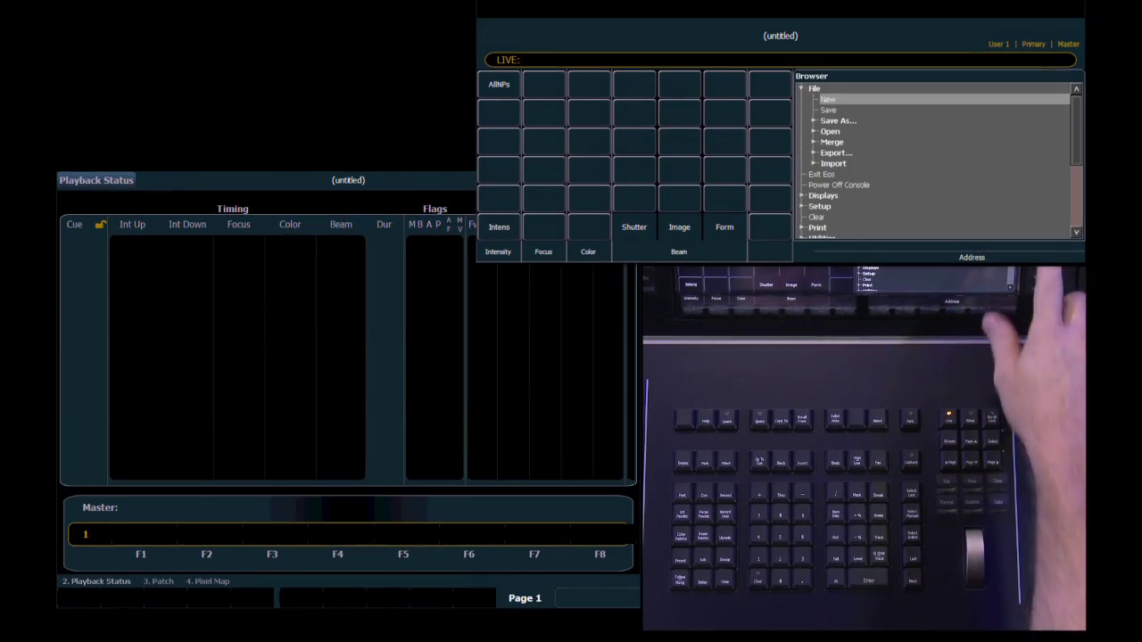
# Patch channel 1 as the ETC fixture type Virtual Server Ver 1.0.
pyautogui.click(936, 99)
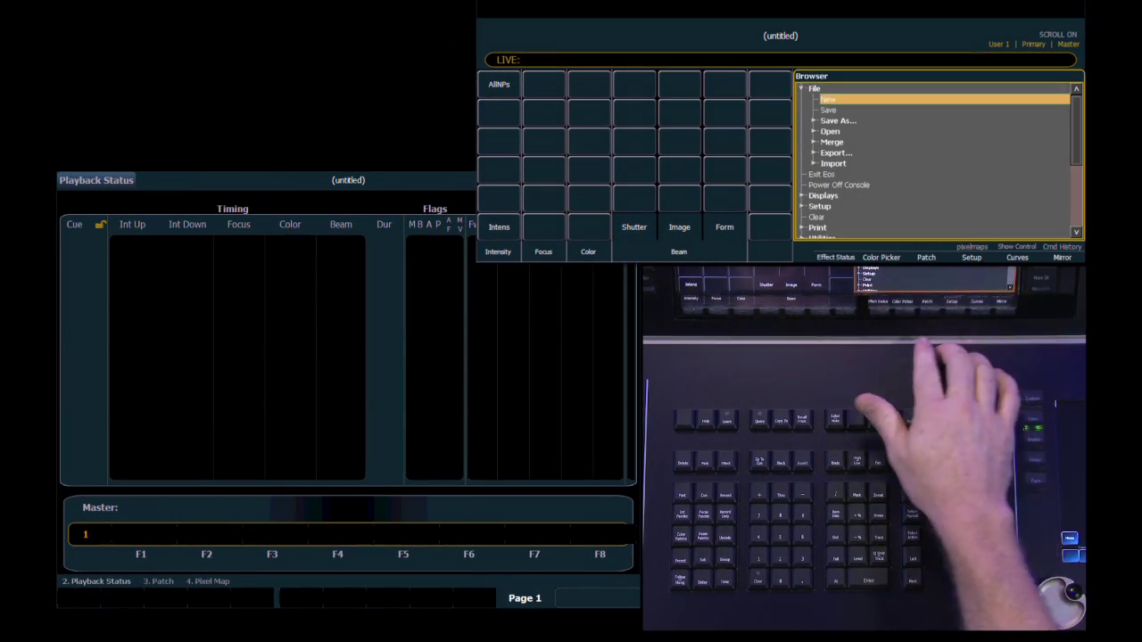
pyautogui.click(926, 257)
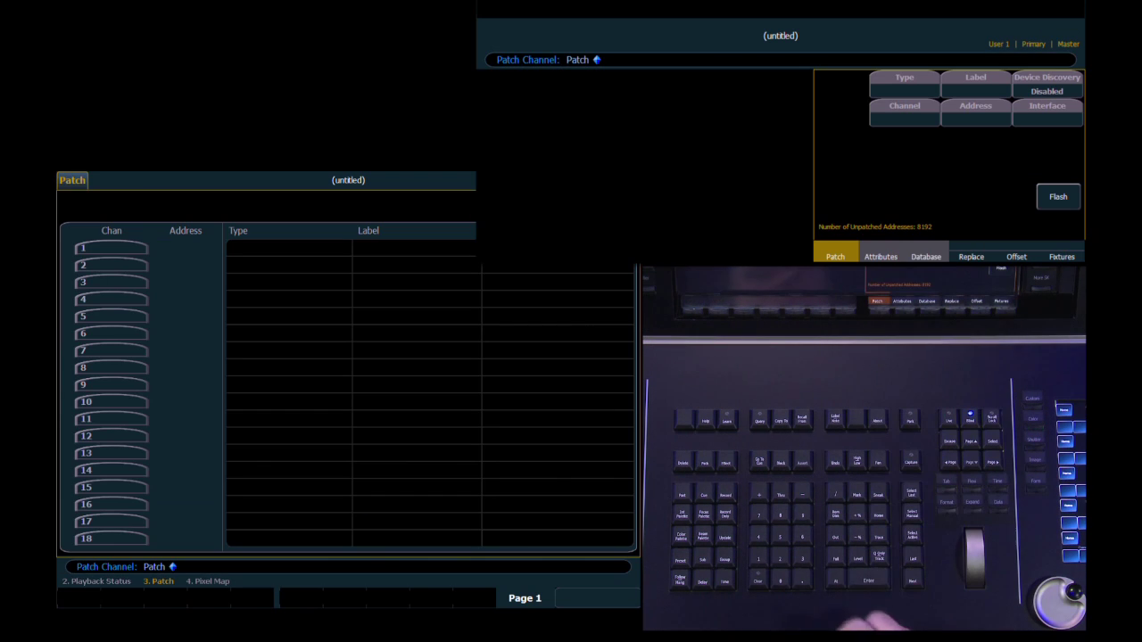
pyautogui.press('1')
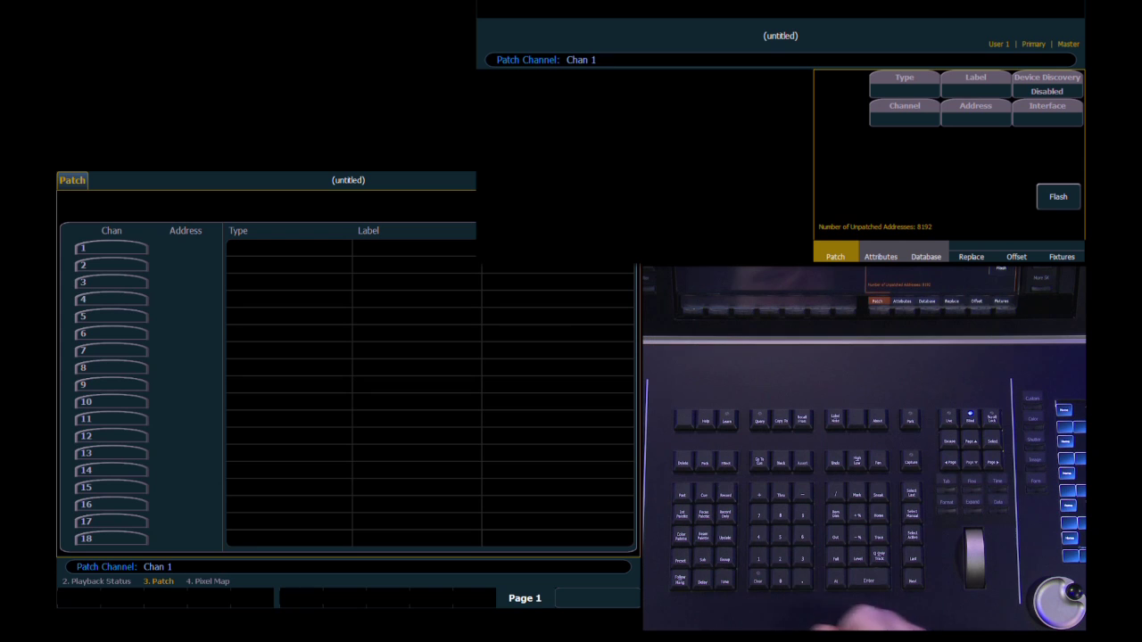
pyautogui.press('Return')
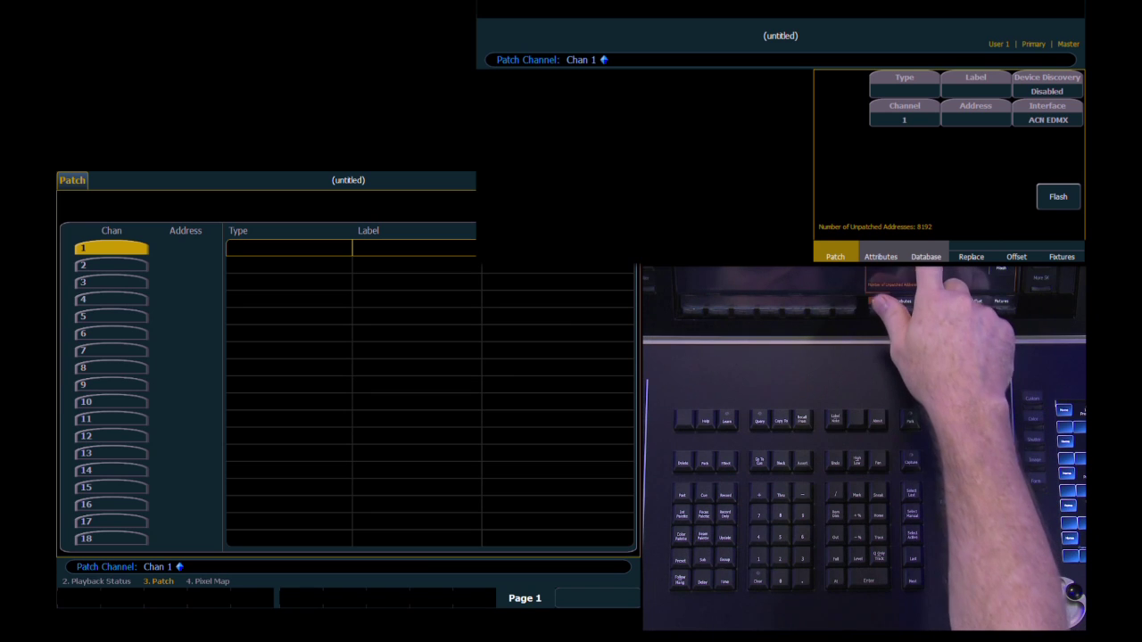
pyautogui.click(903, 77)
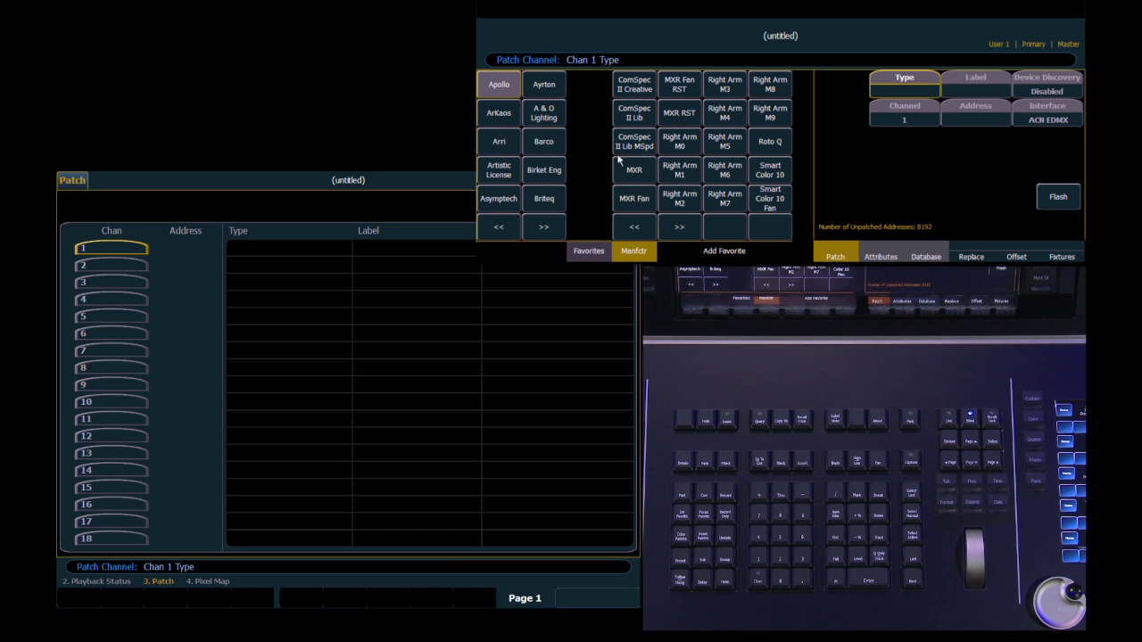
pyautogui.click(539, 229)
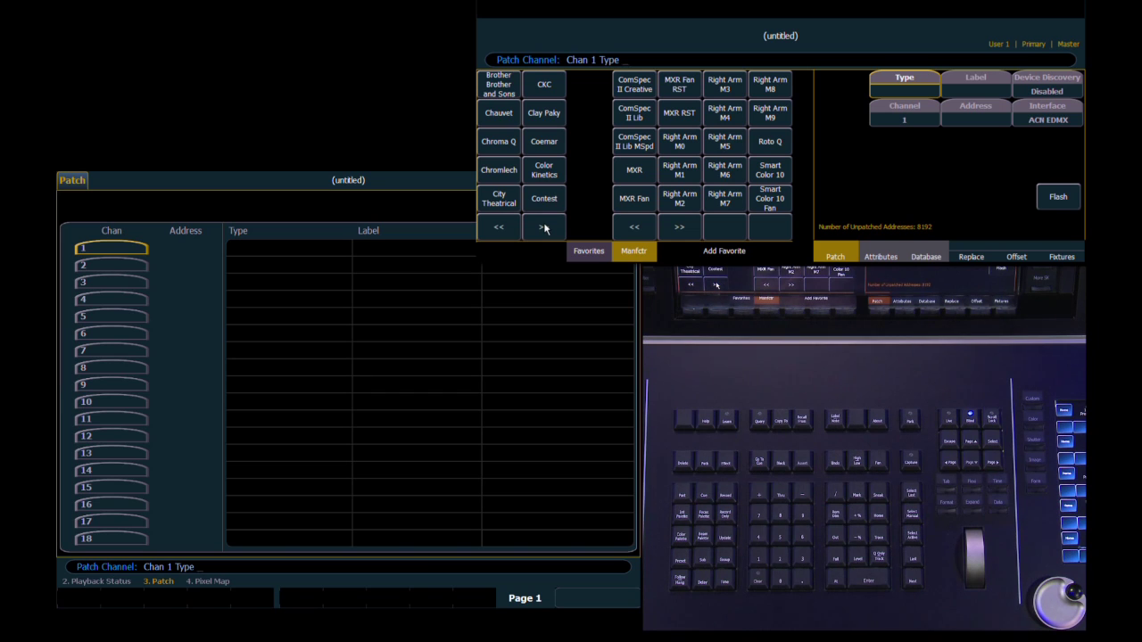
pyautogui.click(544, 229)
pyautogui.click(544, 228)
pyautogui.click(544, 169)
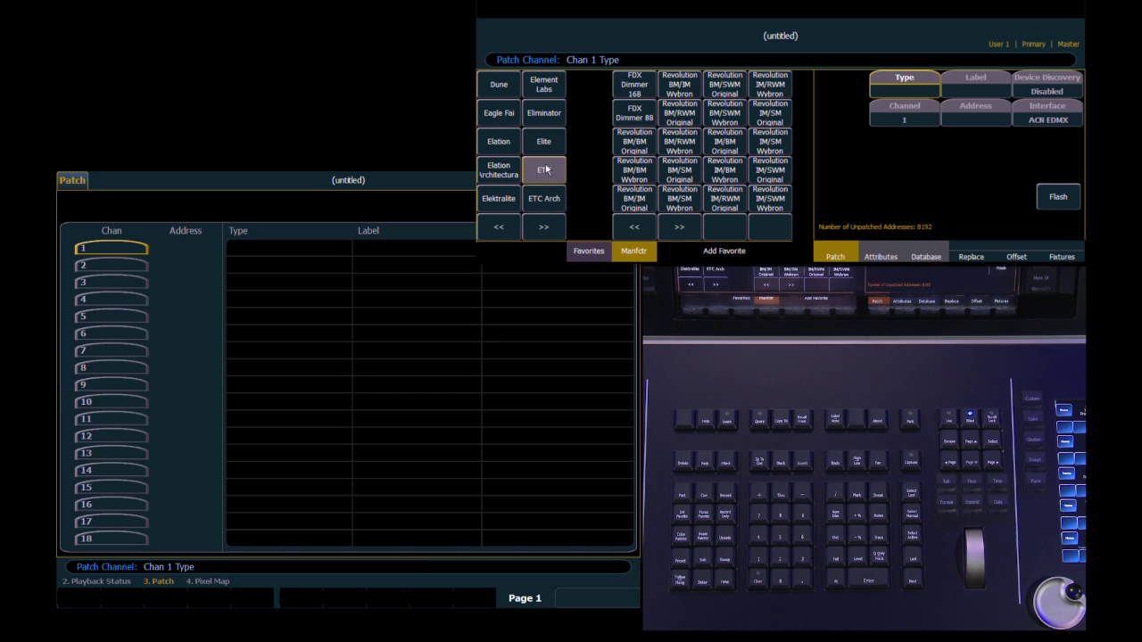
pyautogui.click(680, 226)
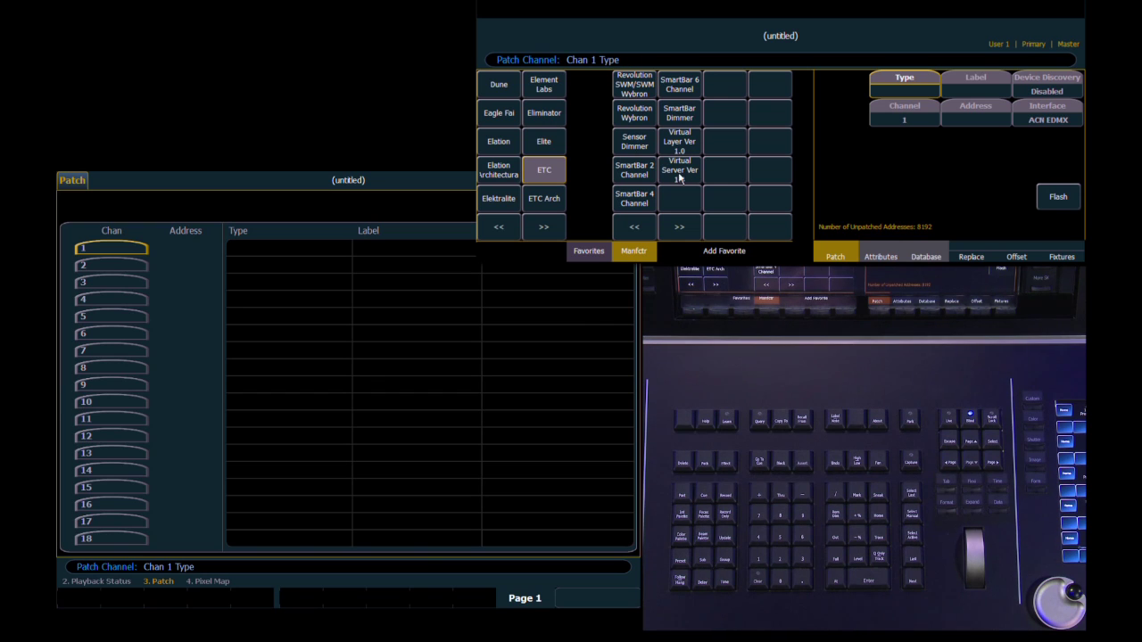
pyautogui.click(678, 175)
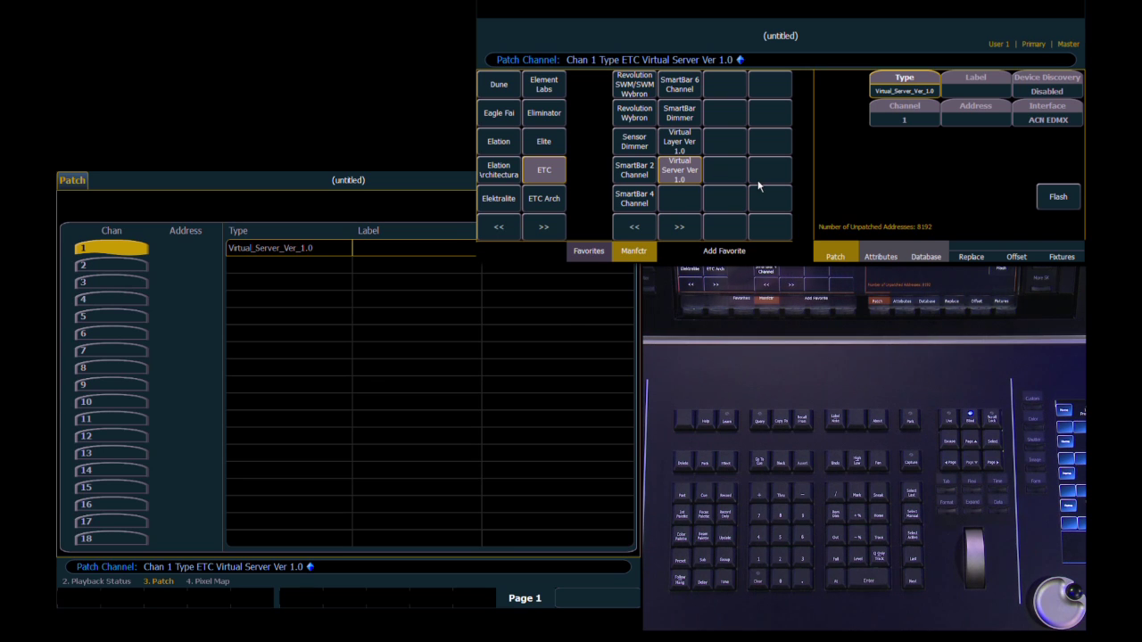
# Patch channels 2 and 3 as ETC Virtual Layer Ver 1.0 and return to the live display.
pyautogui.write('2+3')
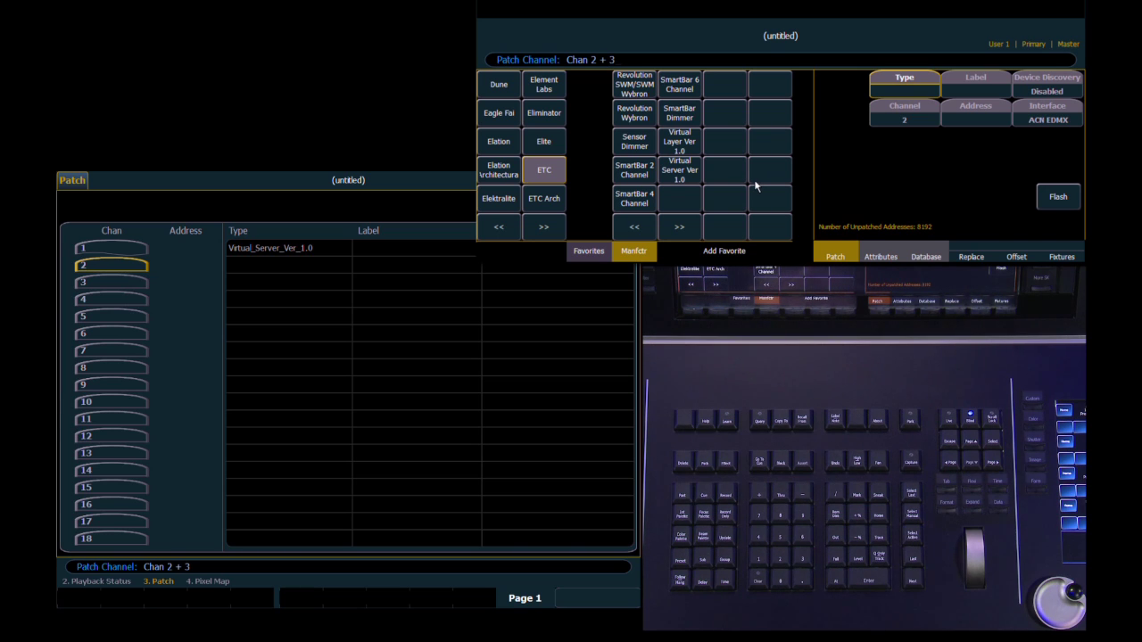
pyautogui.click(676, 143)
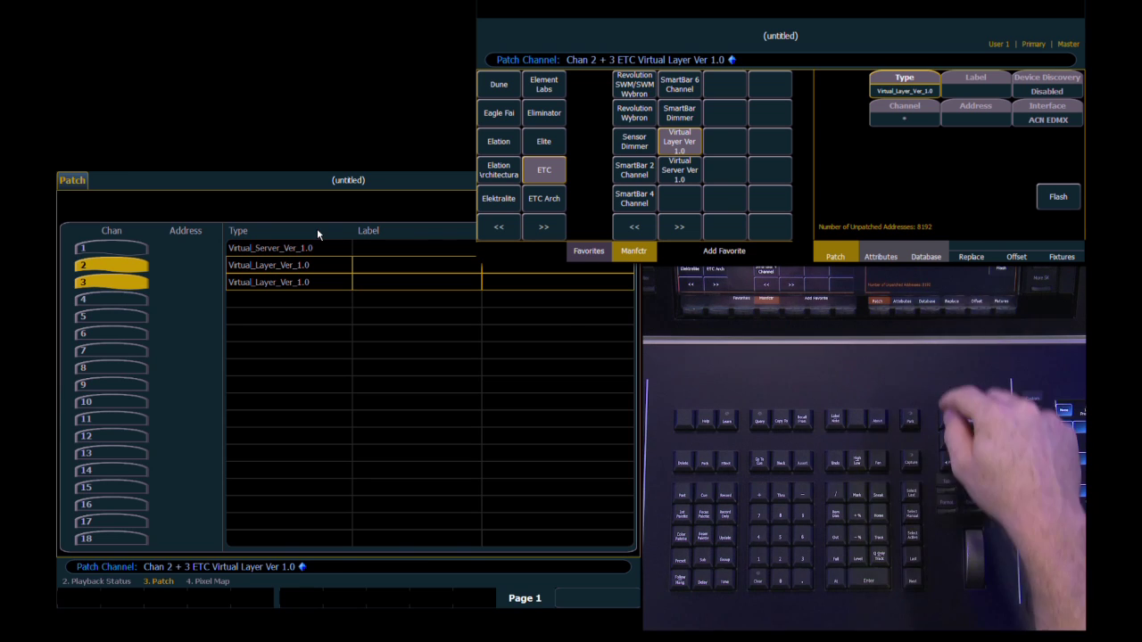
pyautogui.press('F3')
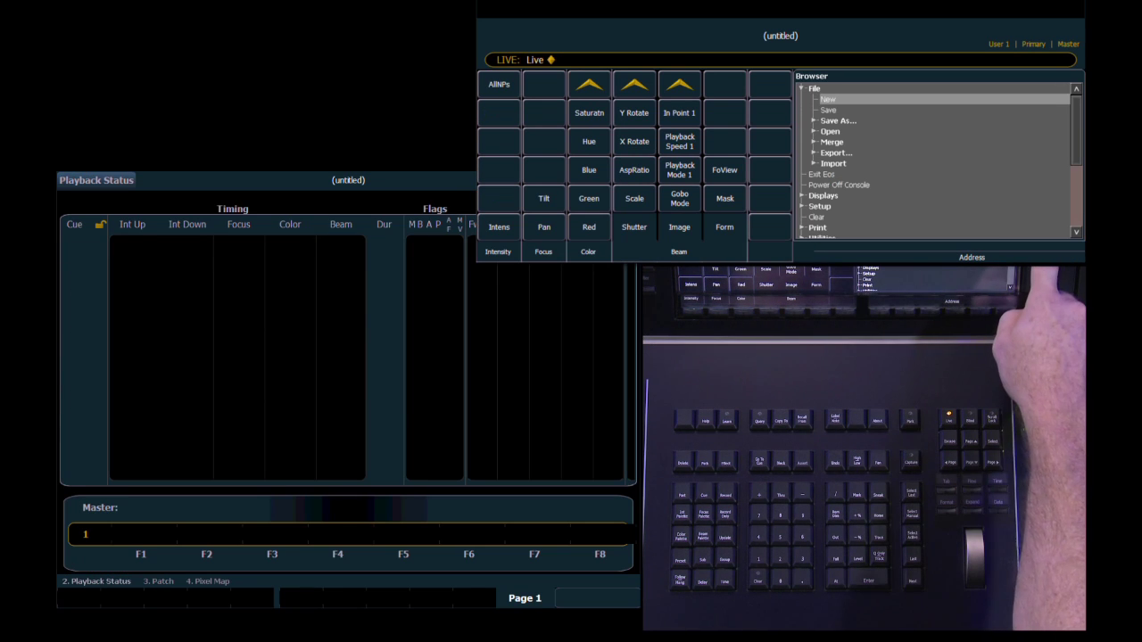
# Create pixel map 1 in the pixel map display.
pyautogui.press('Scroll_Lock')
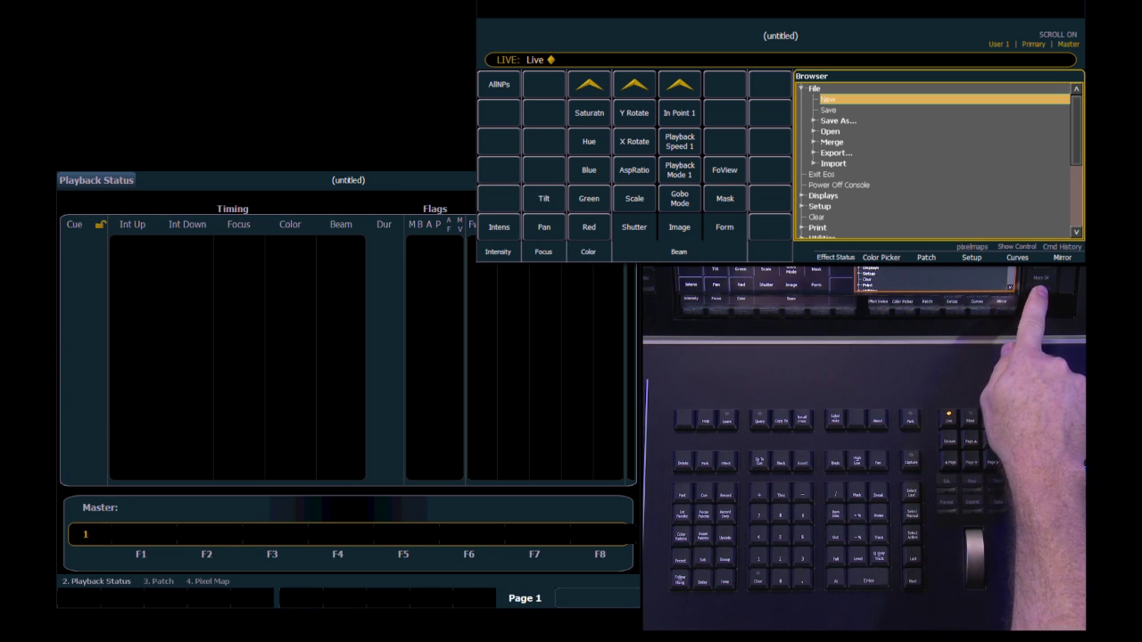
pyautogui.press('Scroll_Lock')
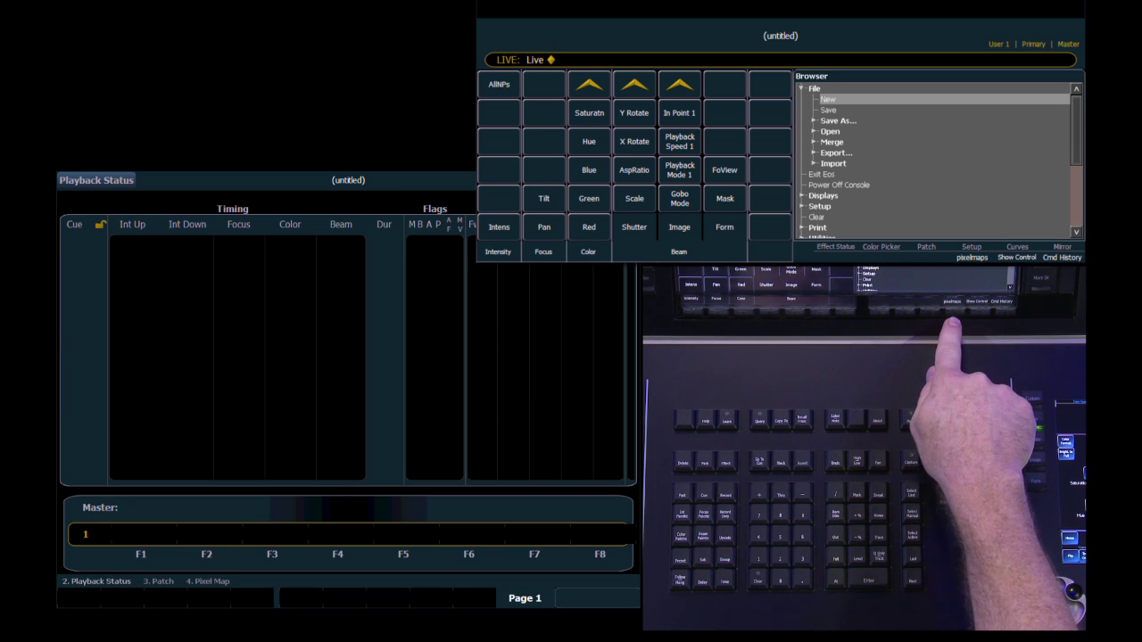
pyautogui.click(972, 257)
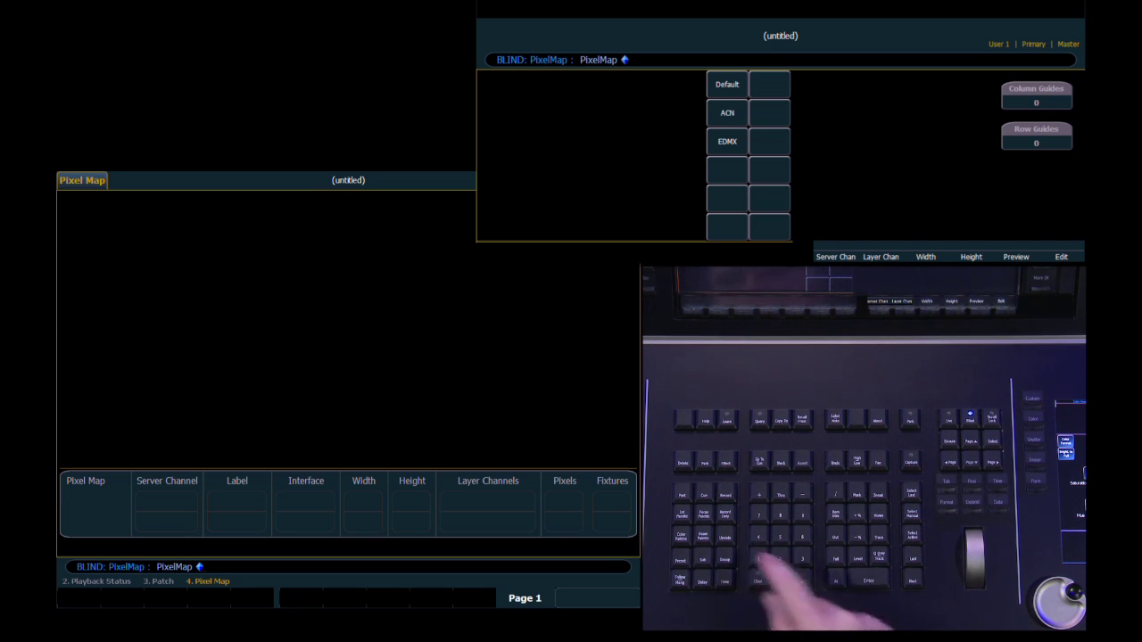
pyautogui.press('1')
pyautogui.press('Return')
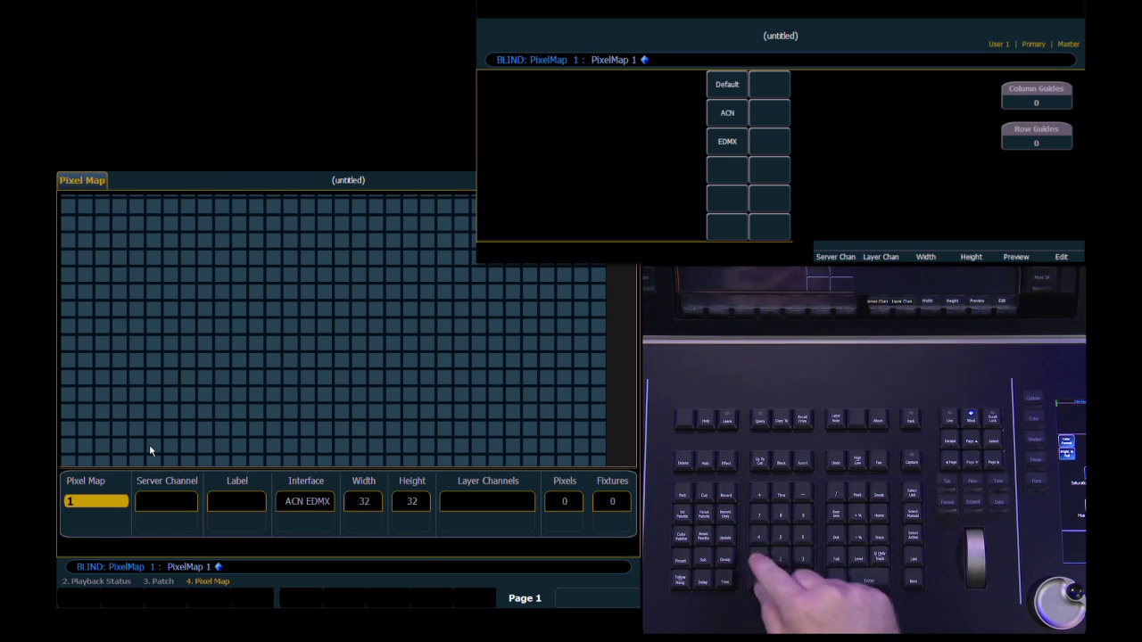
# Assign server channel 1 and layer channels 2 and 3 to pixel map 1.
pyautogui.press('F1')
pyautogui.press('1')
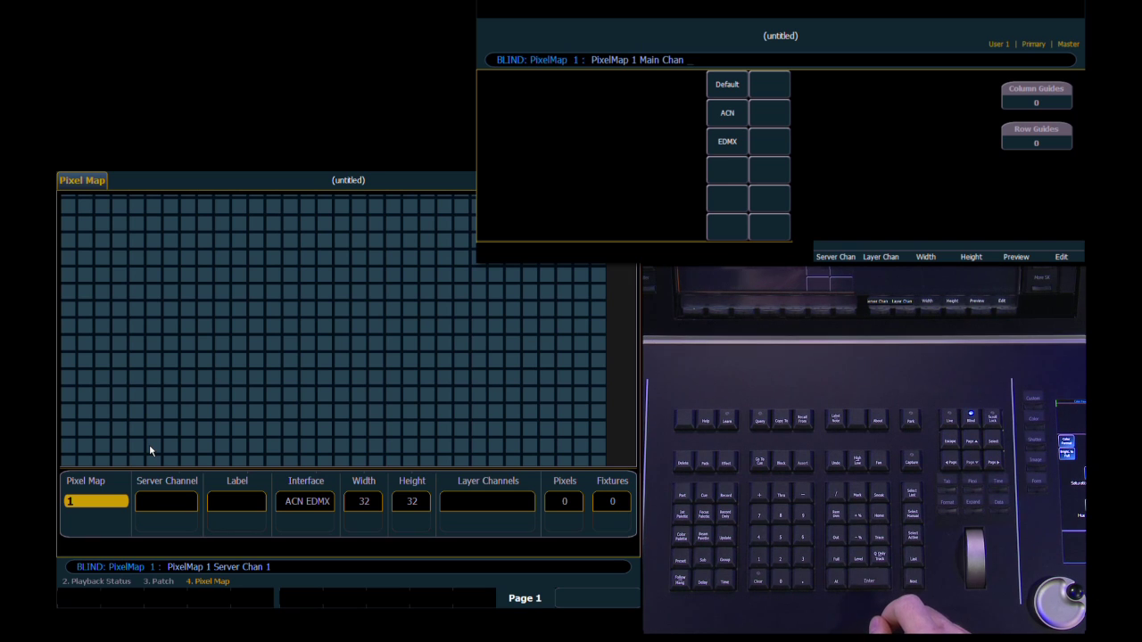
pyautogui.press('Return')
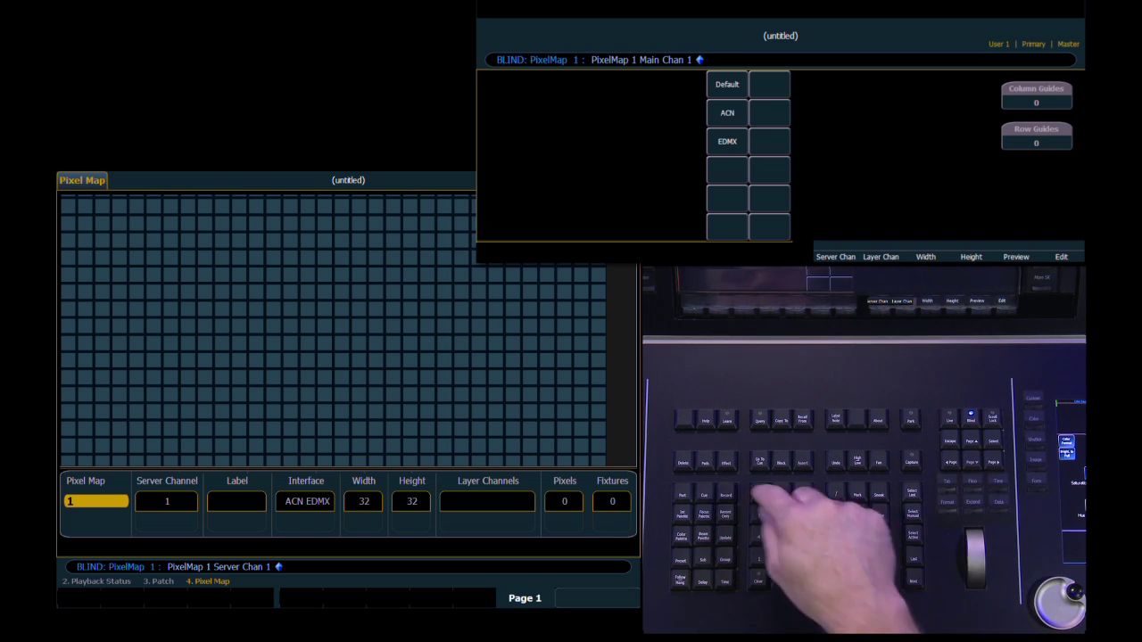
pyautogui.press('F2')
pyautogui.write('2+3')
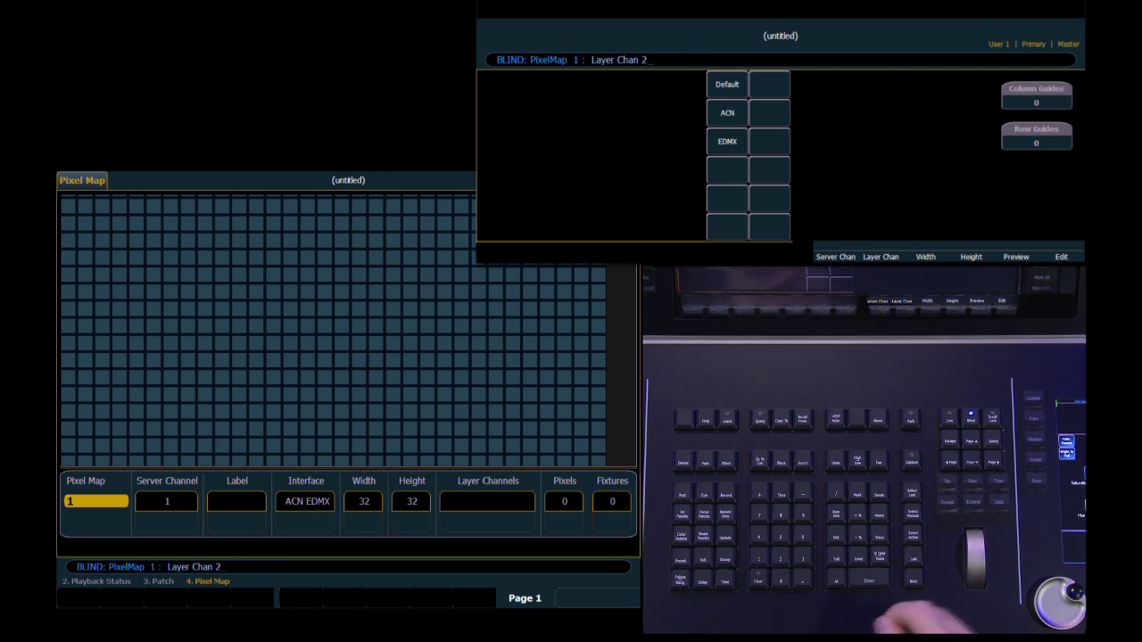
pyautogui.press('Return')
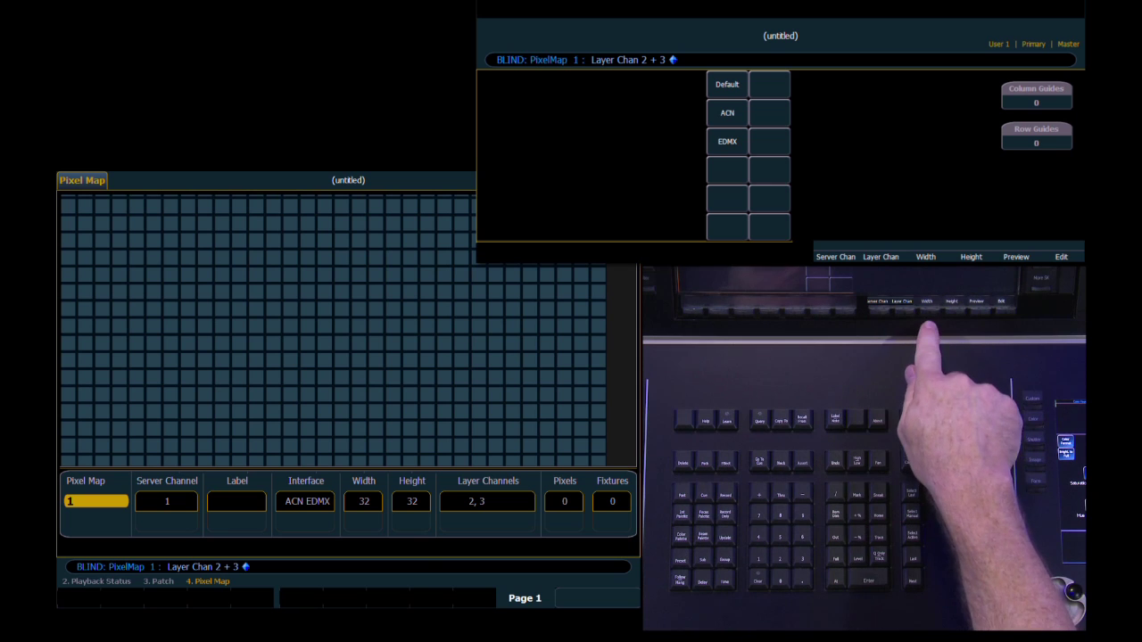
# Set pixel map 1 to a width of 15 and a height of 15 pixels.
pyautogui.press('F3')
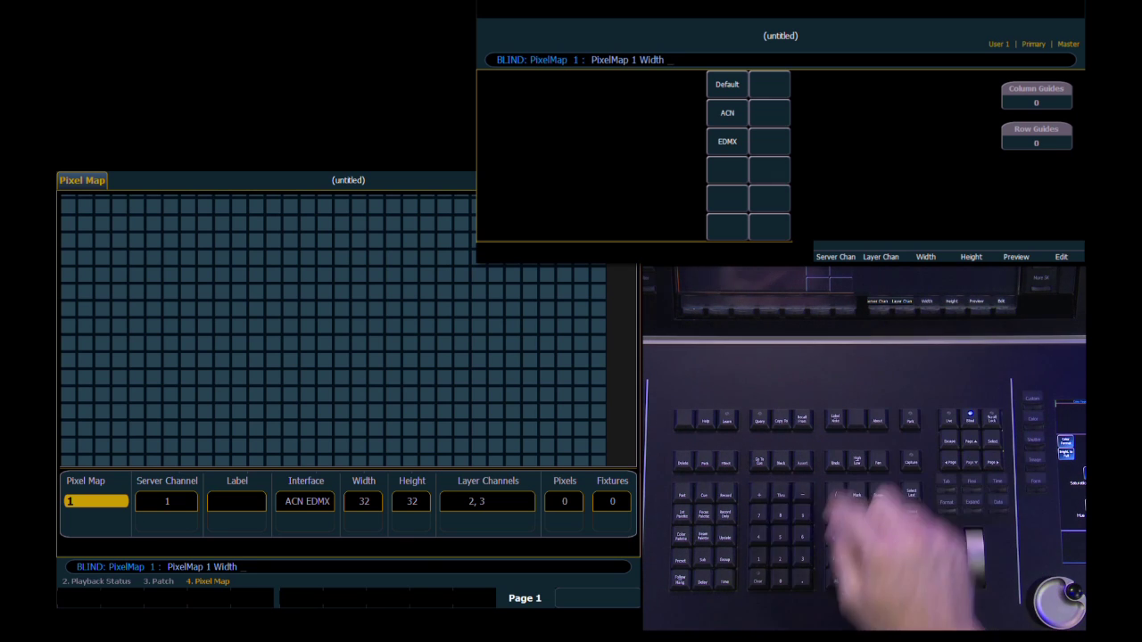
pyautogui.write('15')
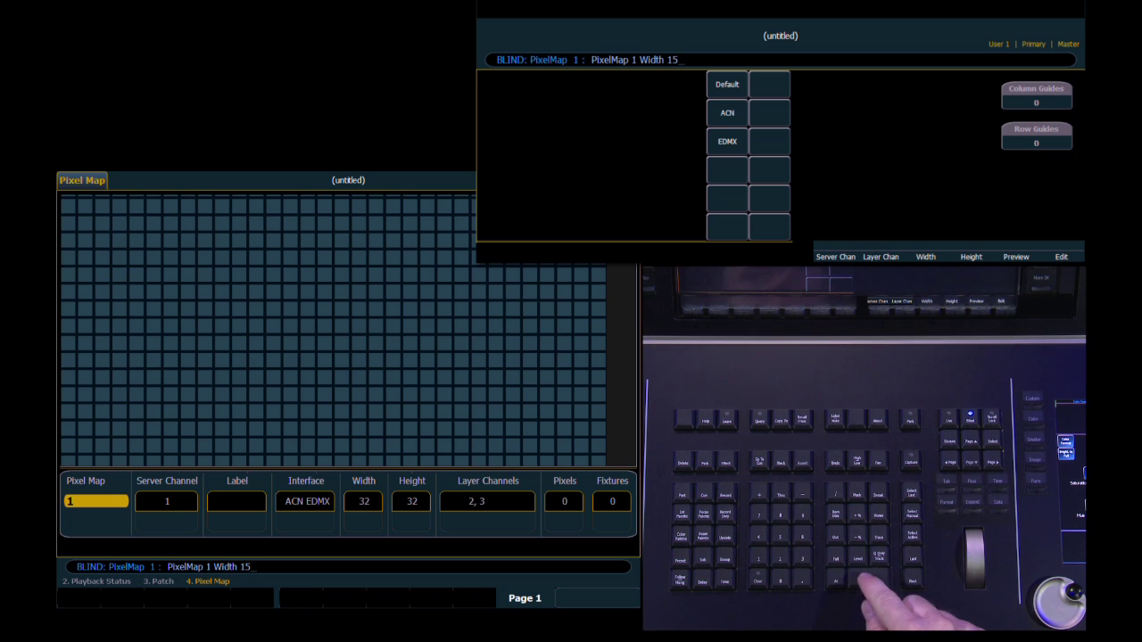
pyautogui.press('Return')
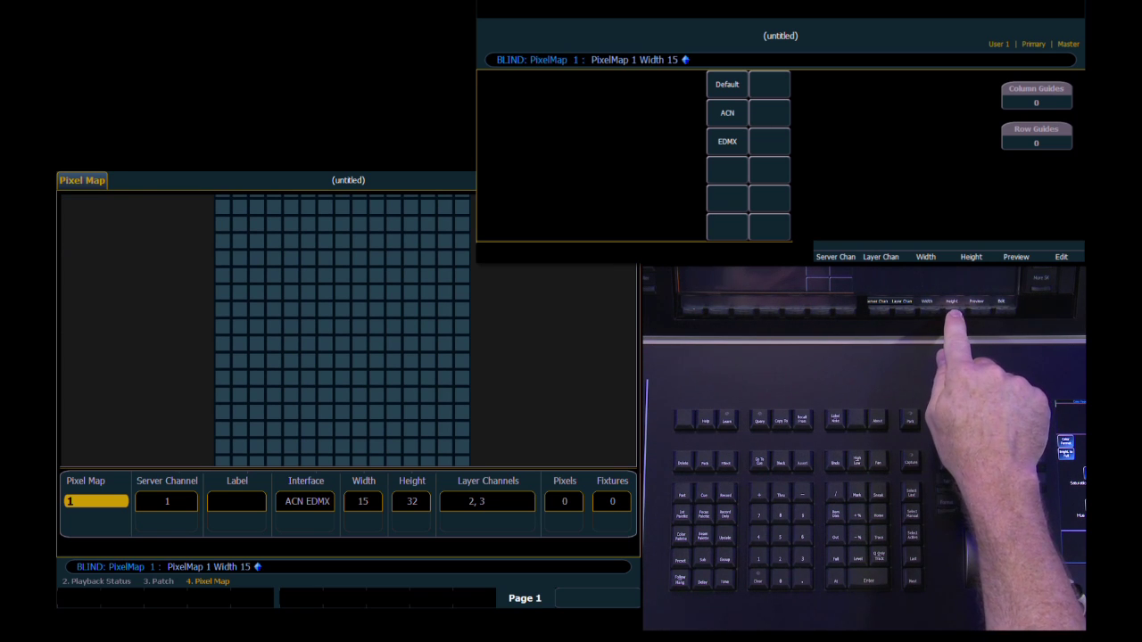
pyautogui.press('F4')
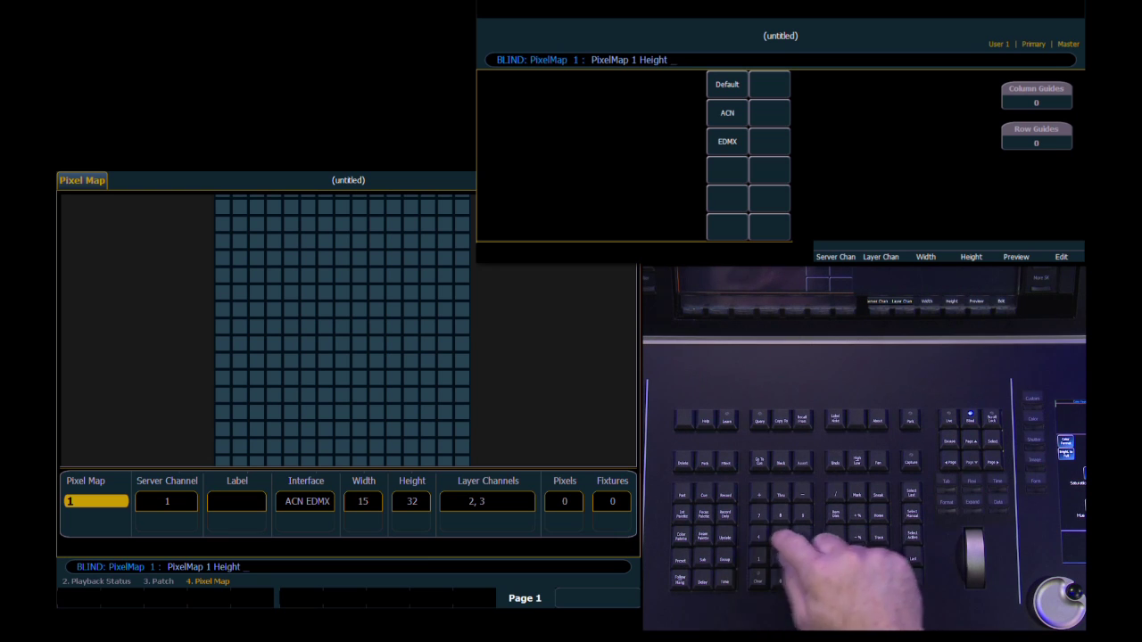
pyautogui.write('15')
pyautogui.press('Return')
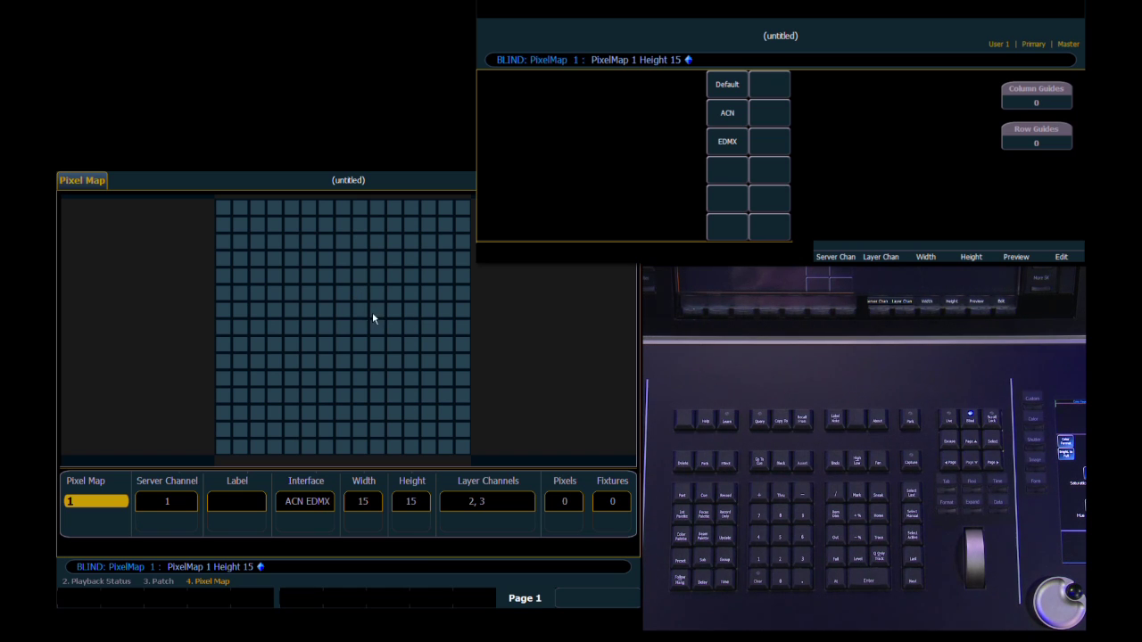
pyautogui.press('BackSpace')
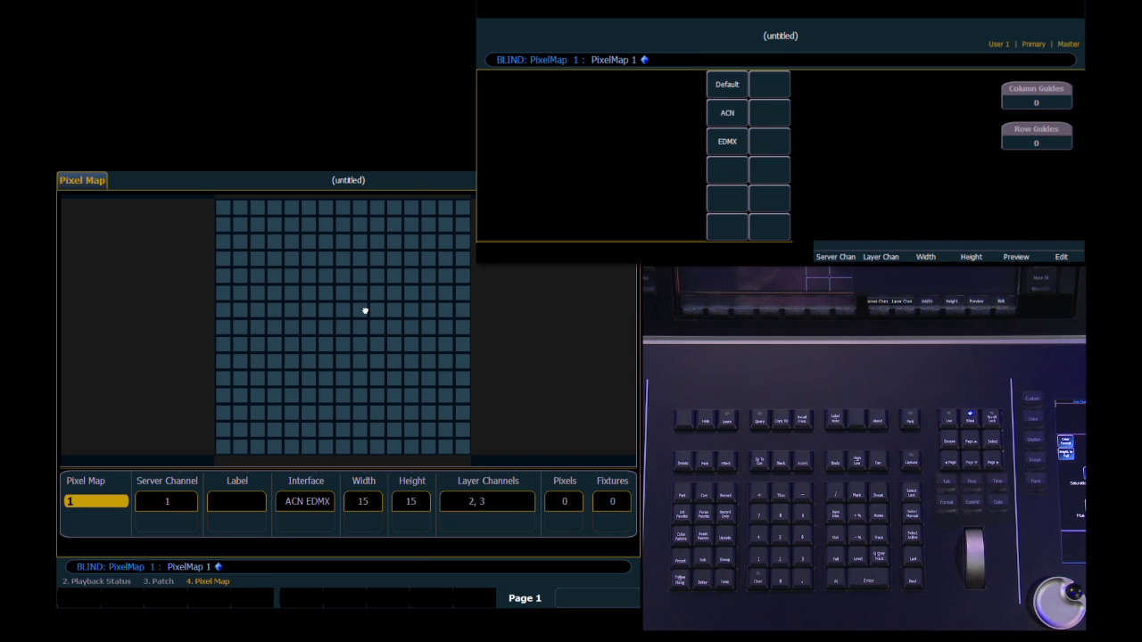
pyautogui.scroll(-3, 365, 312)
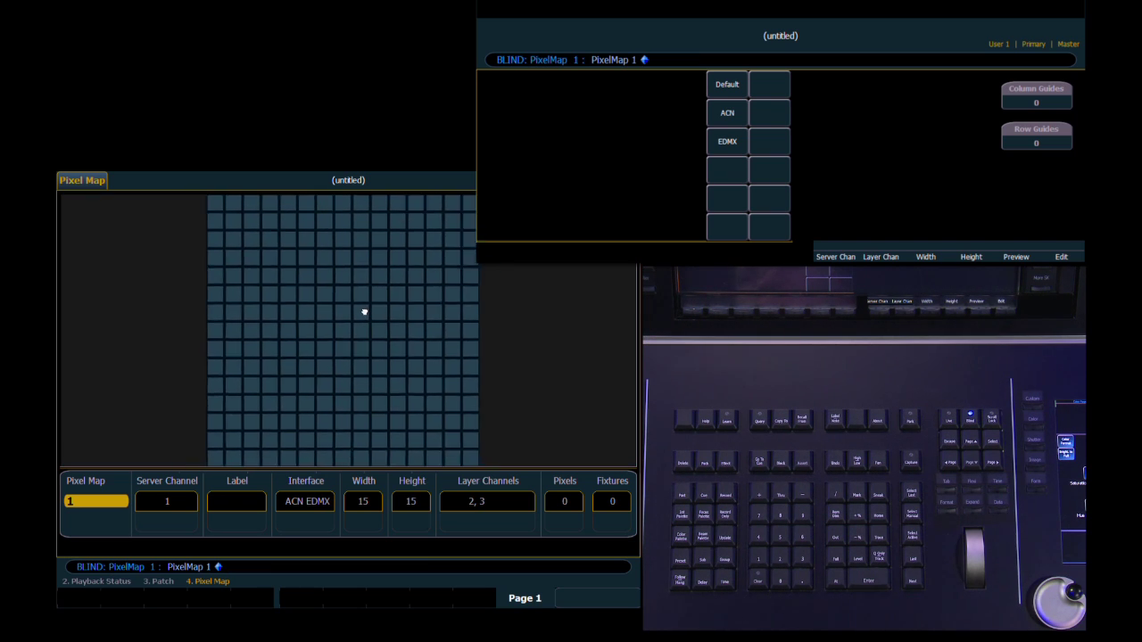
pyautogui.scroll(3, 364, 311)
pyautogui.scroll(-2, 364, 311)
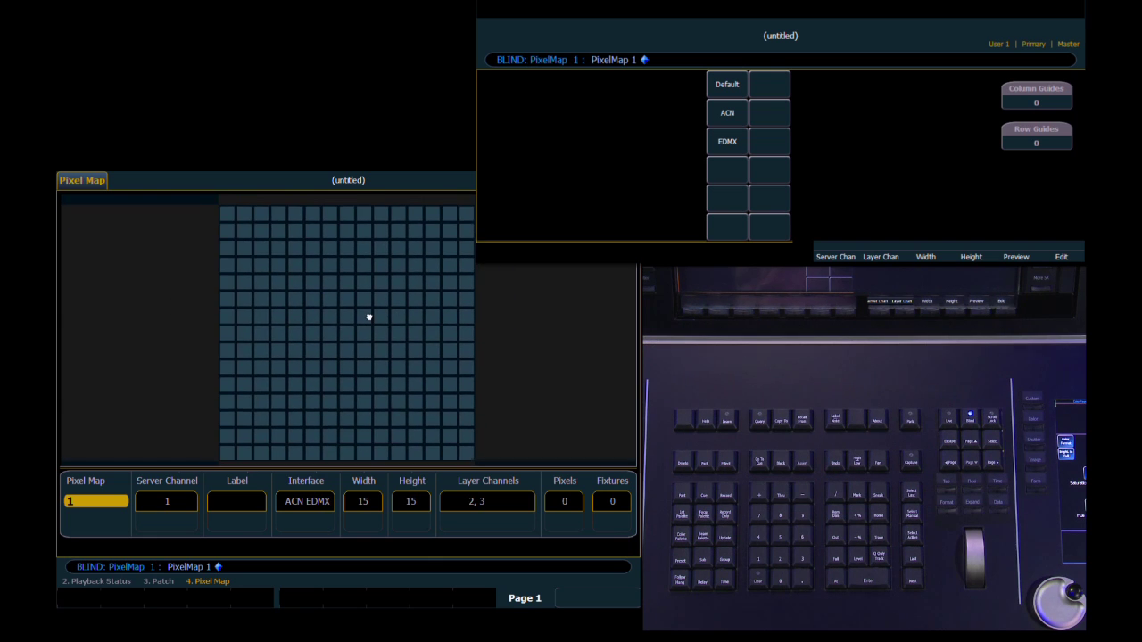
pyautogui.scroll(2, 361, 312)
pyautogui.moveTo(363, 312); pyautogui.dragTo(361, 311)
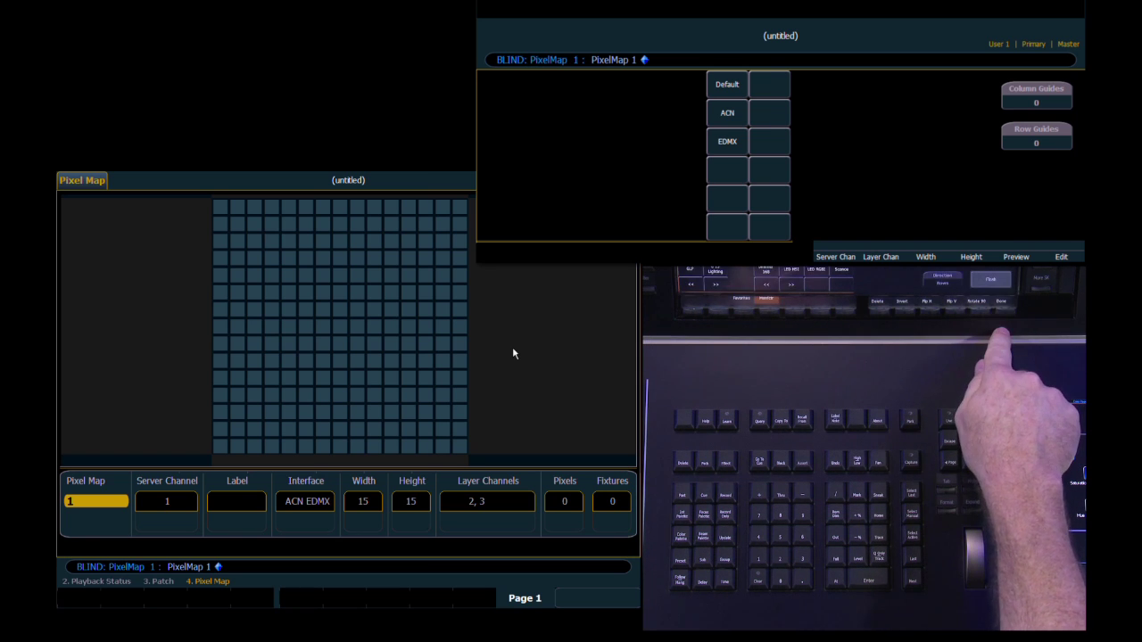
# Start editing pixel map 1 and assign the Generic LED RGB fixture type to every pixel in the grid.
pyautogui.press('F6')
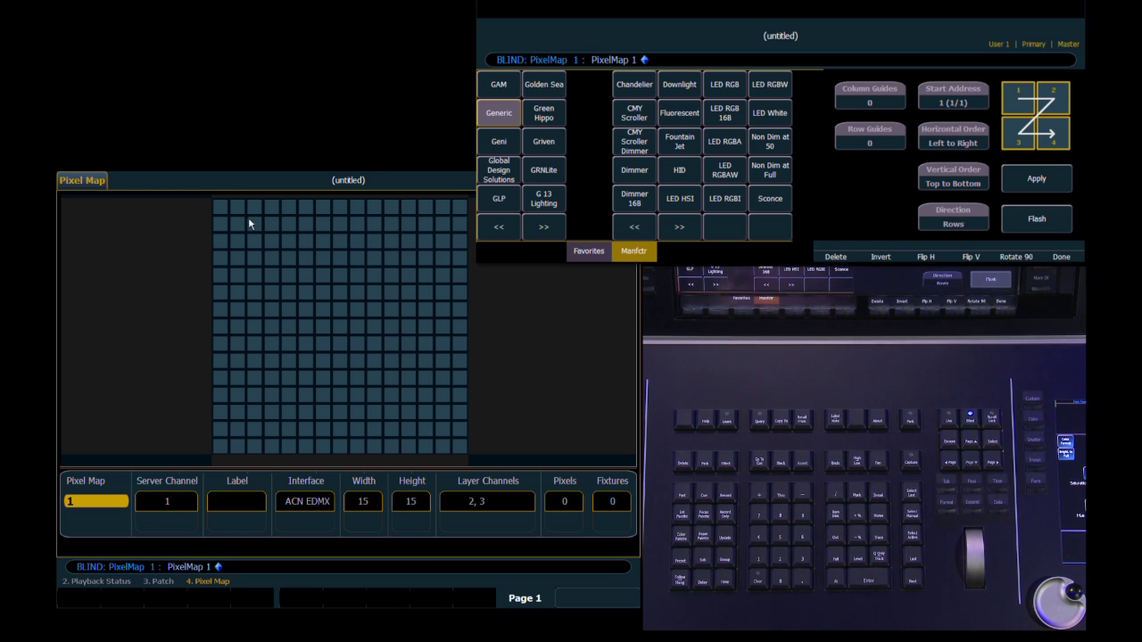
pyautogui.moveTo(223, 206); pyautogui.dragTo(463, 453)
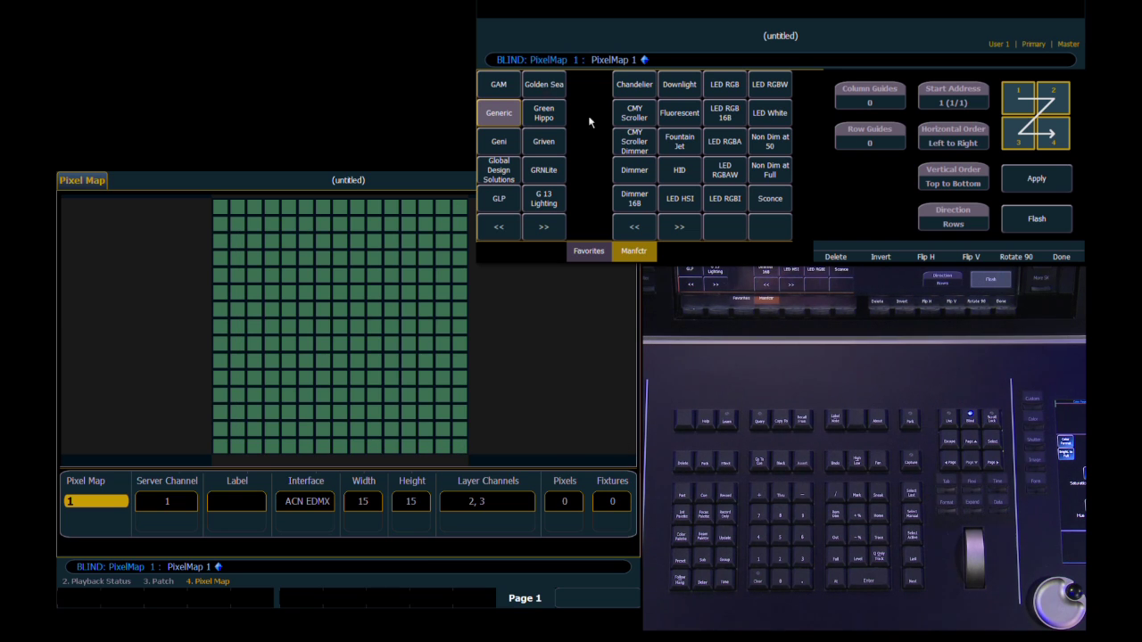
pyautogui.click(724, 86)
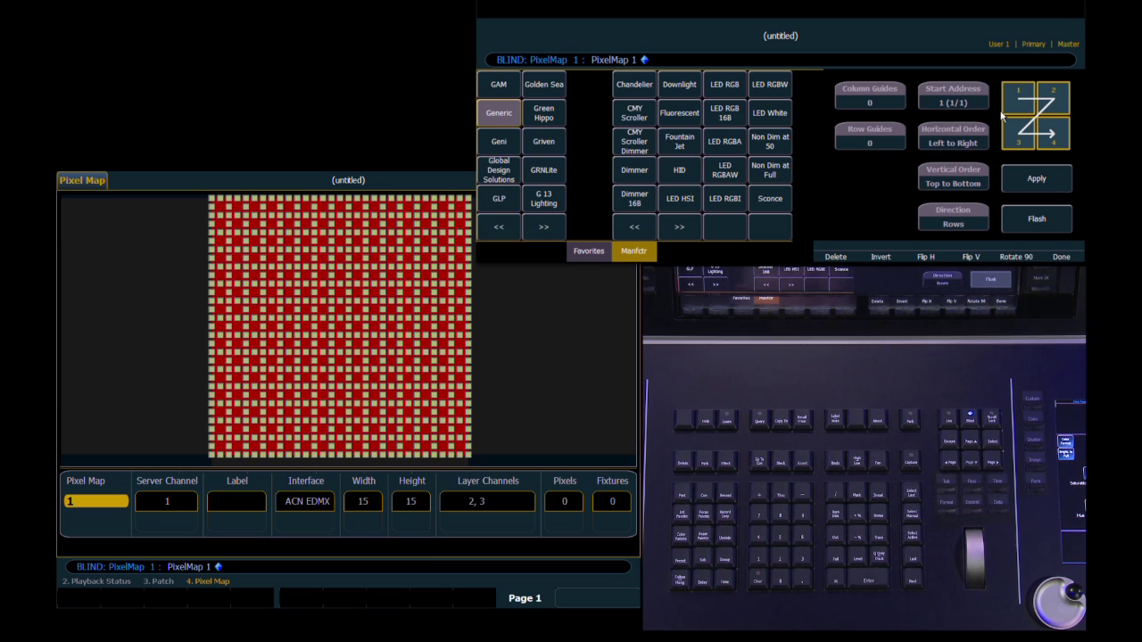
# Set the start address of the selected LED RGB pixels to 1.
pyautogui.click(953, 94)
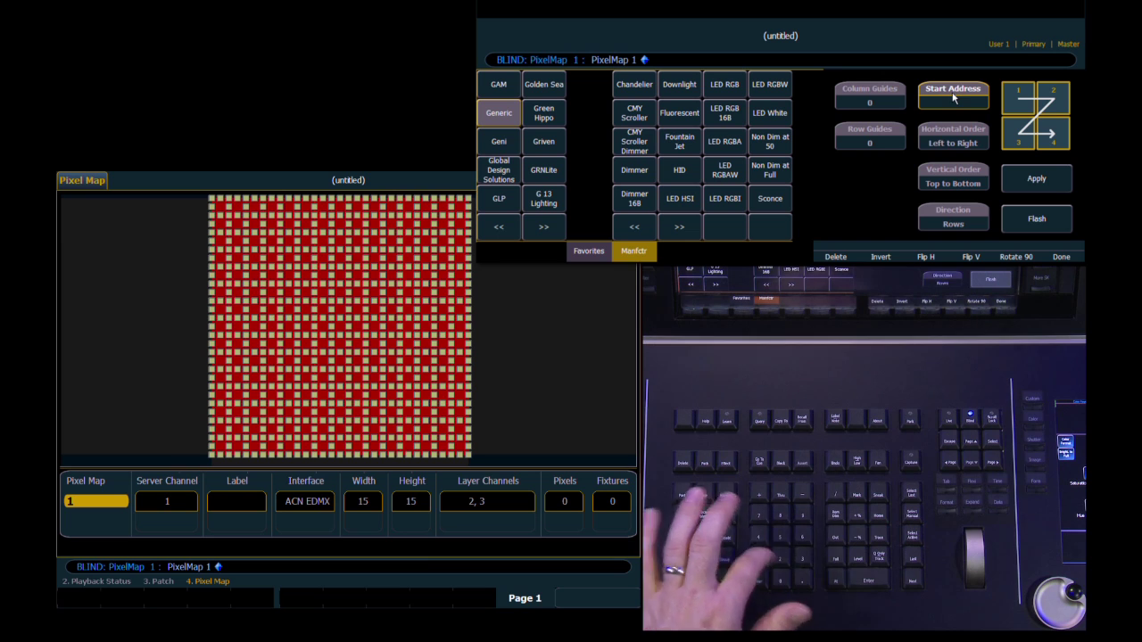
pyautogui.write('1')
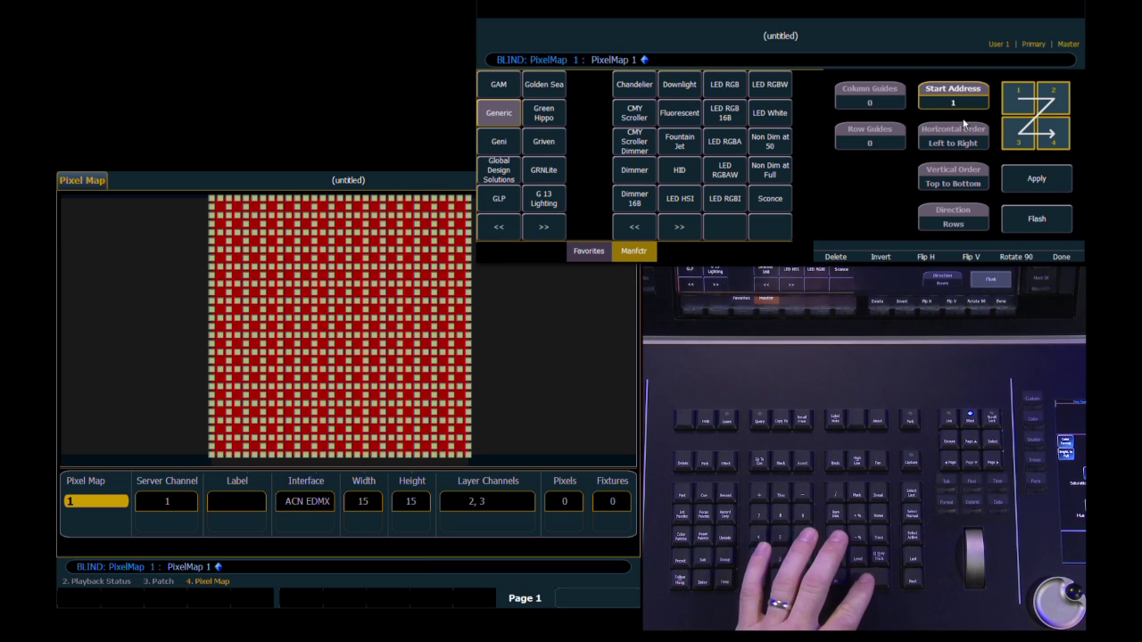
pyautogui.press('Return')
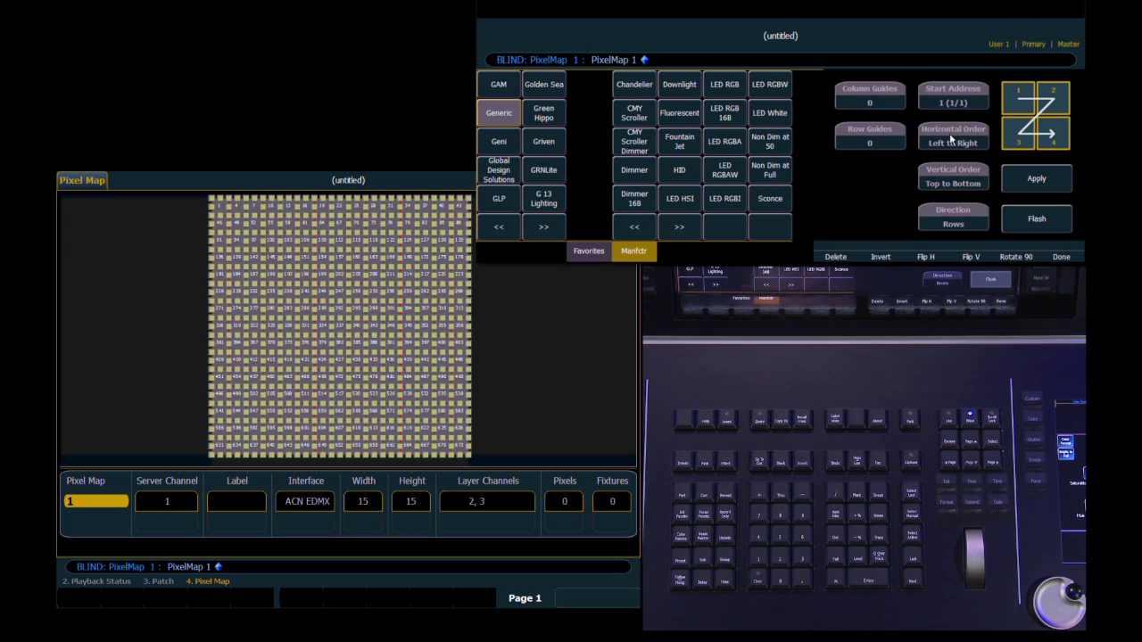
# Apply the LED RGB addressing in rows, left to right and top to bottom, and finish editing pixel map 1.
pyautogui.click(952, 140)
pyautogui.click(1037, 179)
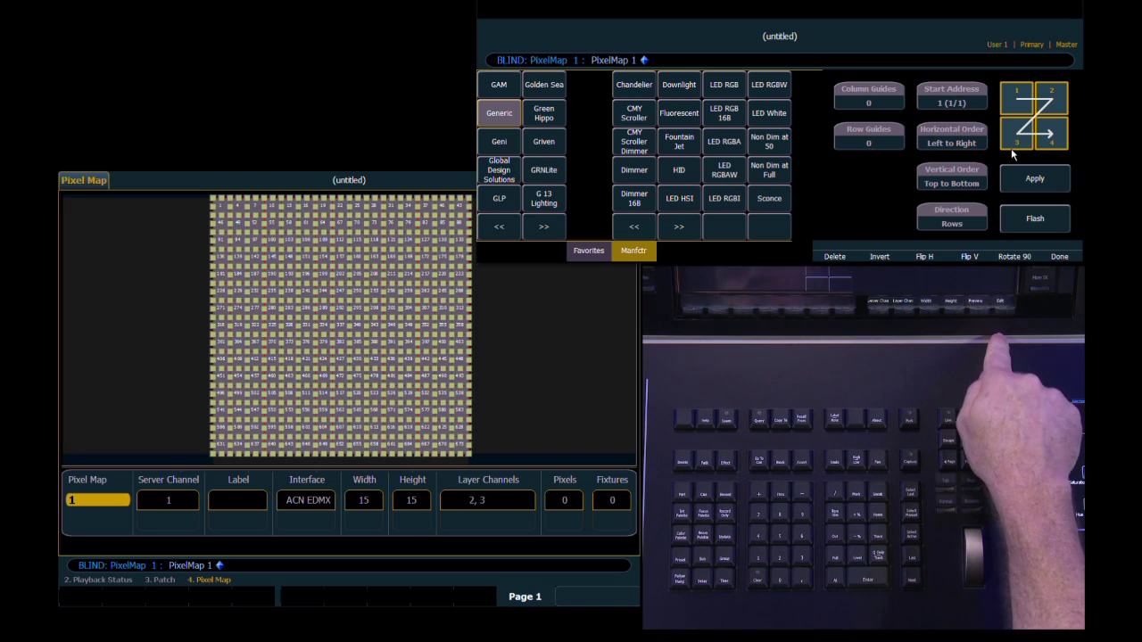
pyautogui.press('F6')
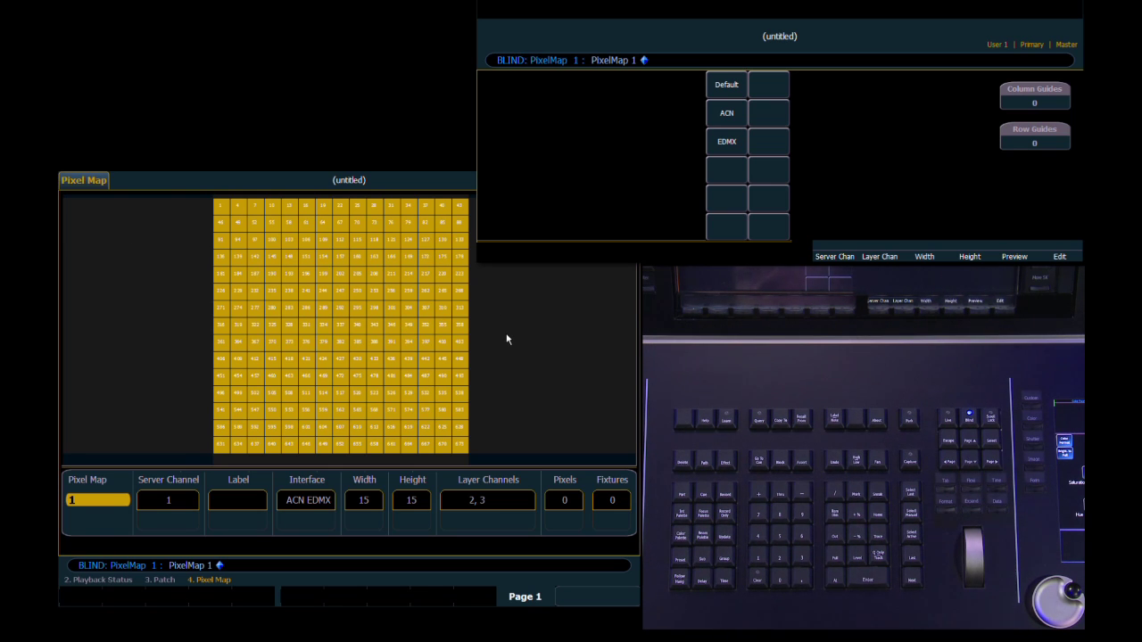
pyautogui.press('F5')
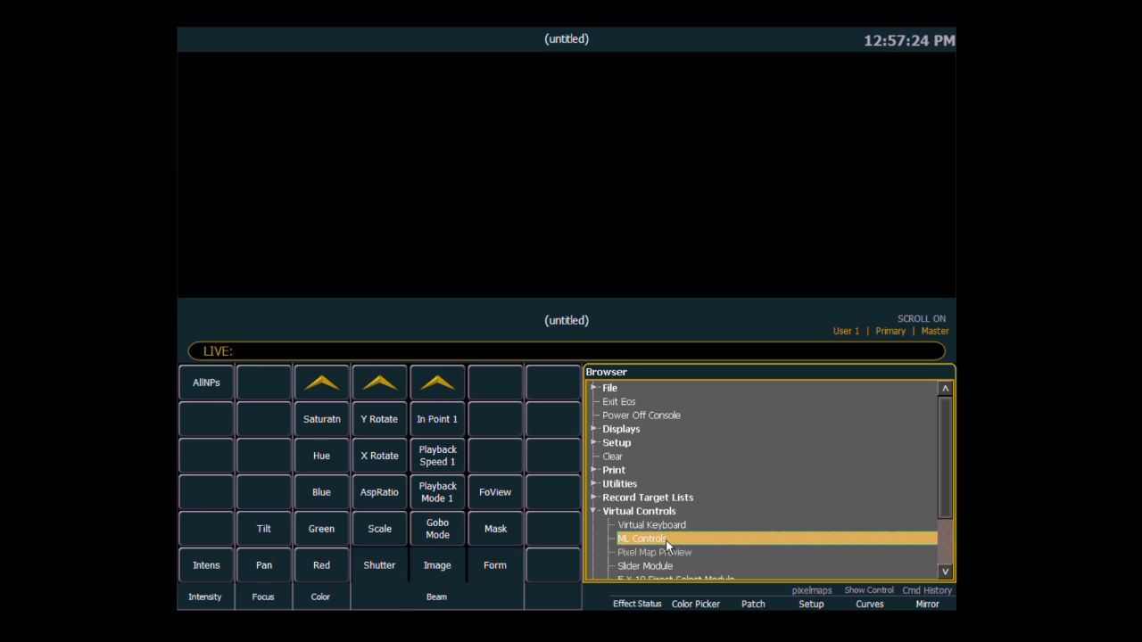
# Place the ML Controls display above the CIA and open the Pixel Map Preview.
pyautogui.click(658, 540)
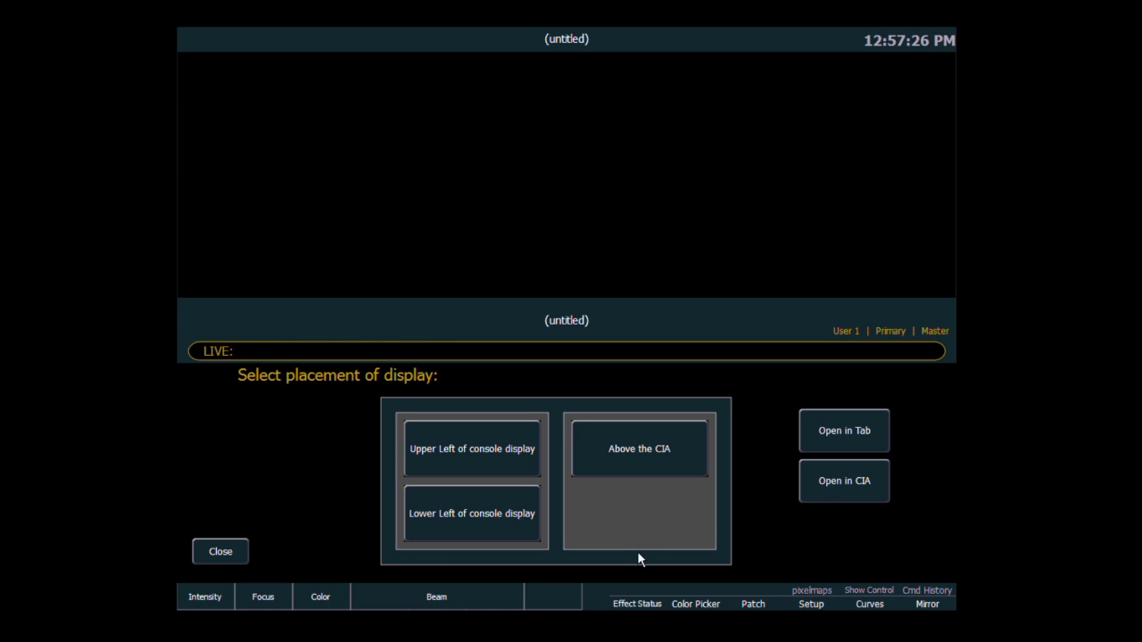
pyautogui.click(637, 457)
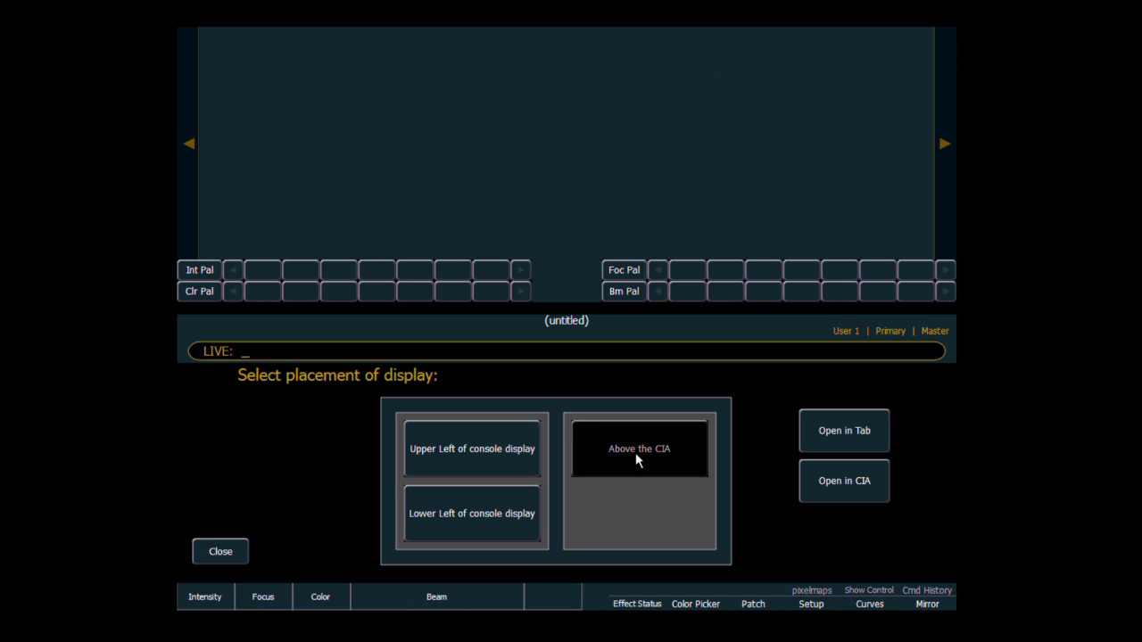
pyautogui.click(220, 552)
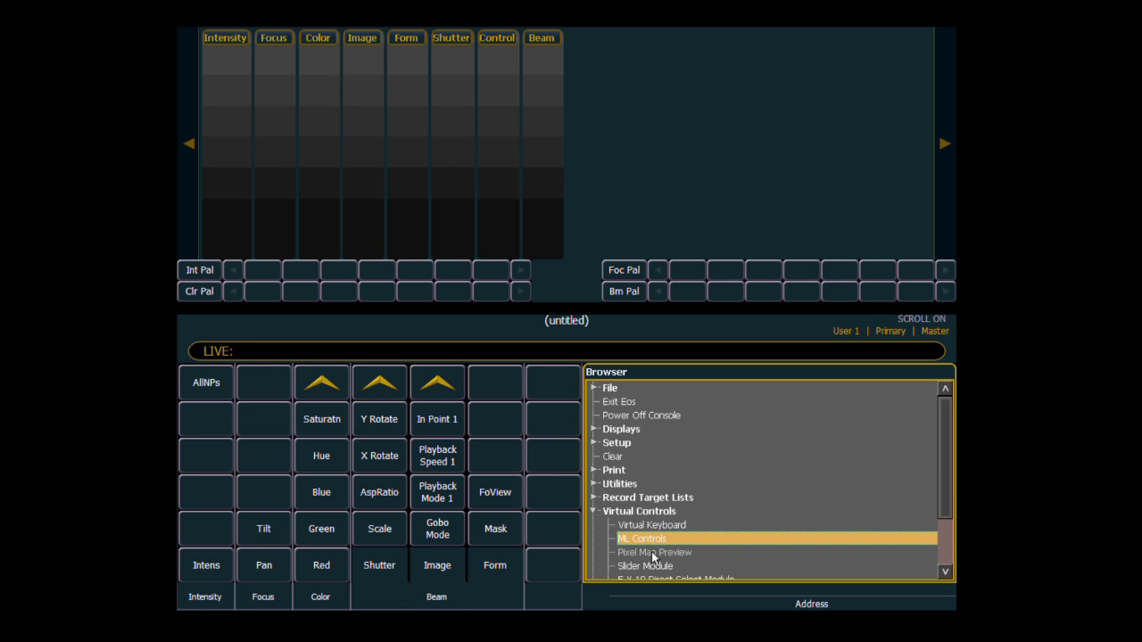
pyautogui.doubleClick(679, 553)
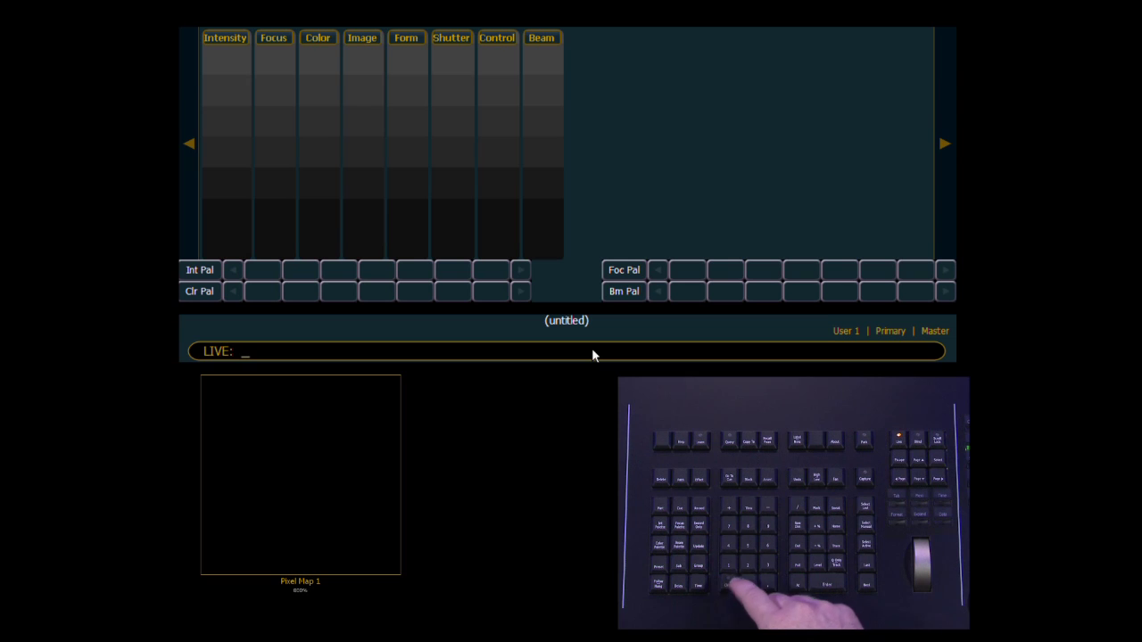
# Bring the pixel map's server channel 1 to full intensity.
pyautogui.press('1')
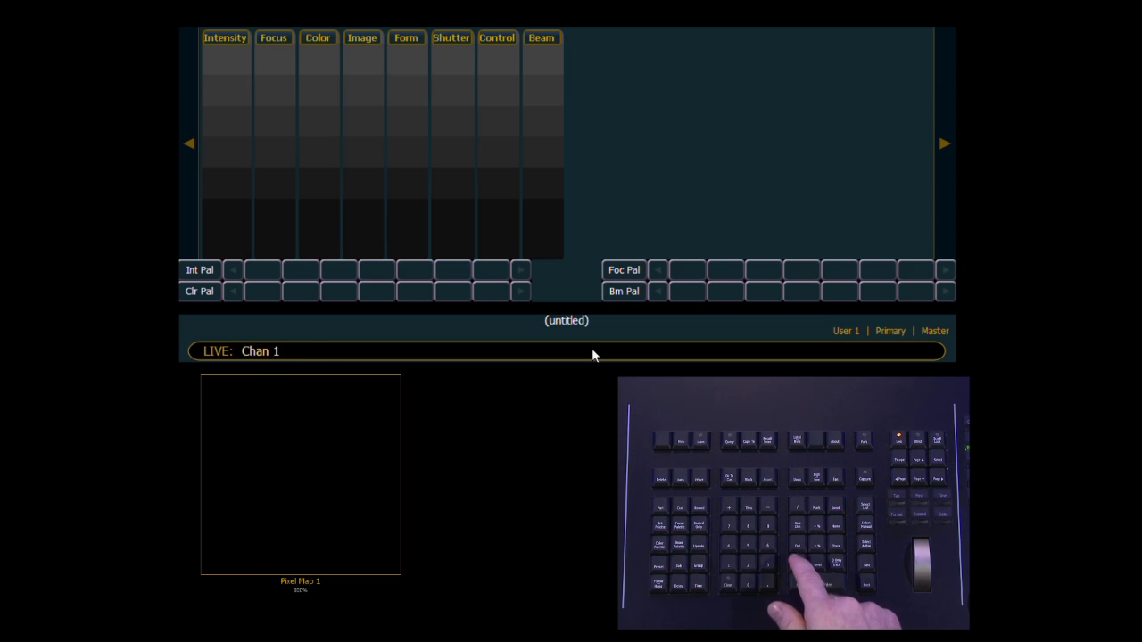
pyautogui.press('a')
pyautogui.press('f')
pyautogui.press('Return')
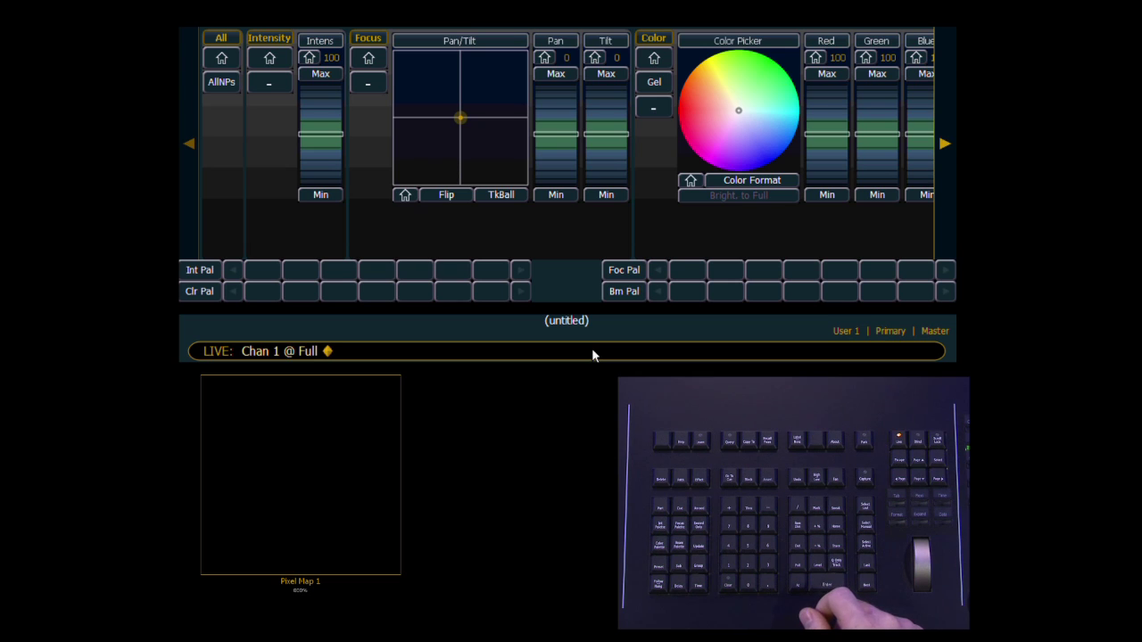
# Bring layer channel 2 to full intensity.
pyautogui.press('2')
pyautogui.press('a')
pyautogui.press('f')
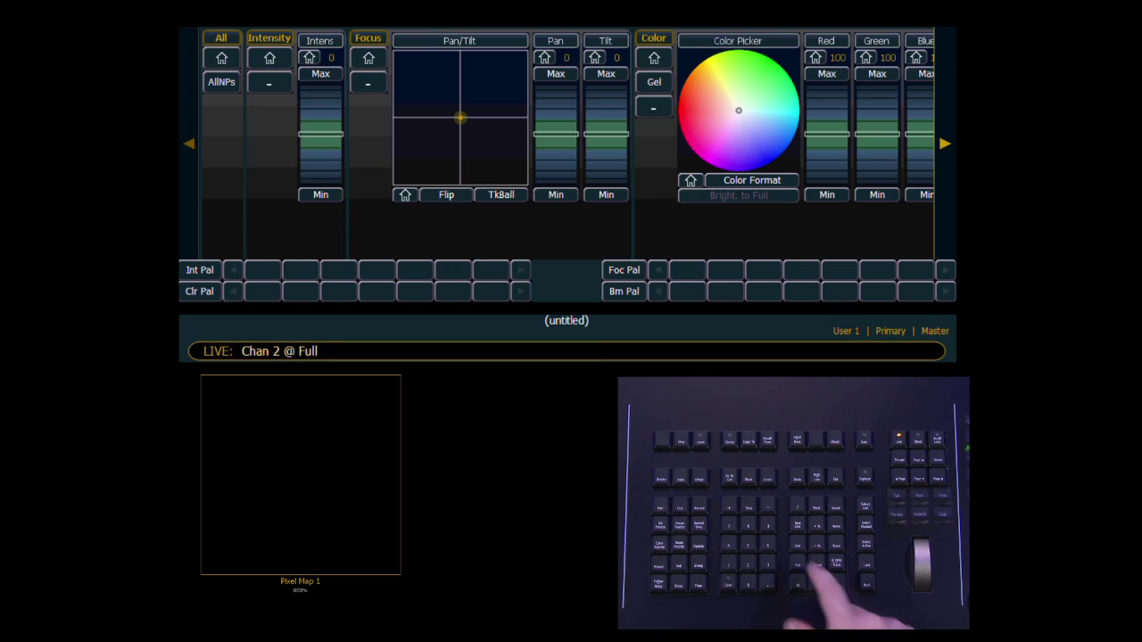
pyautogui.press('Return')
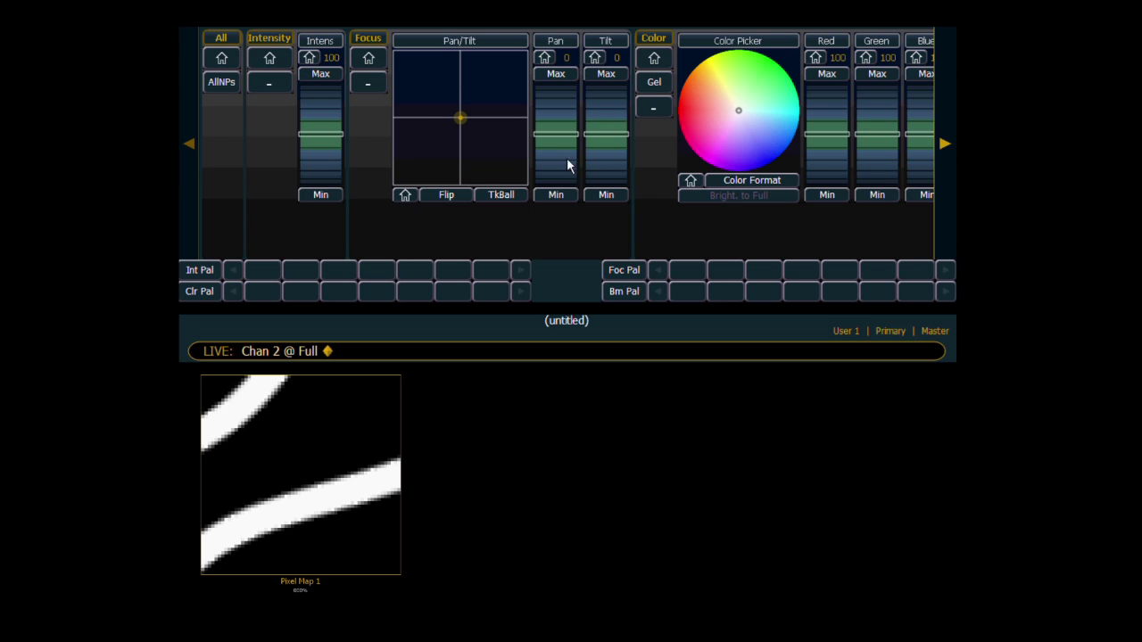
# Try files 3, 4, 9 and 10 of library 0 on layer channel 2 and return it to file 0.
pyautogui.click(945, 146)
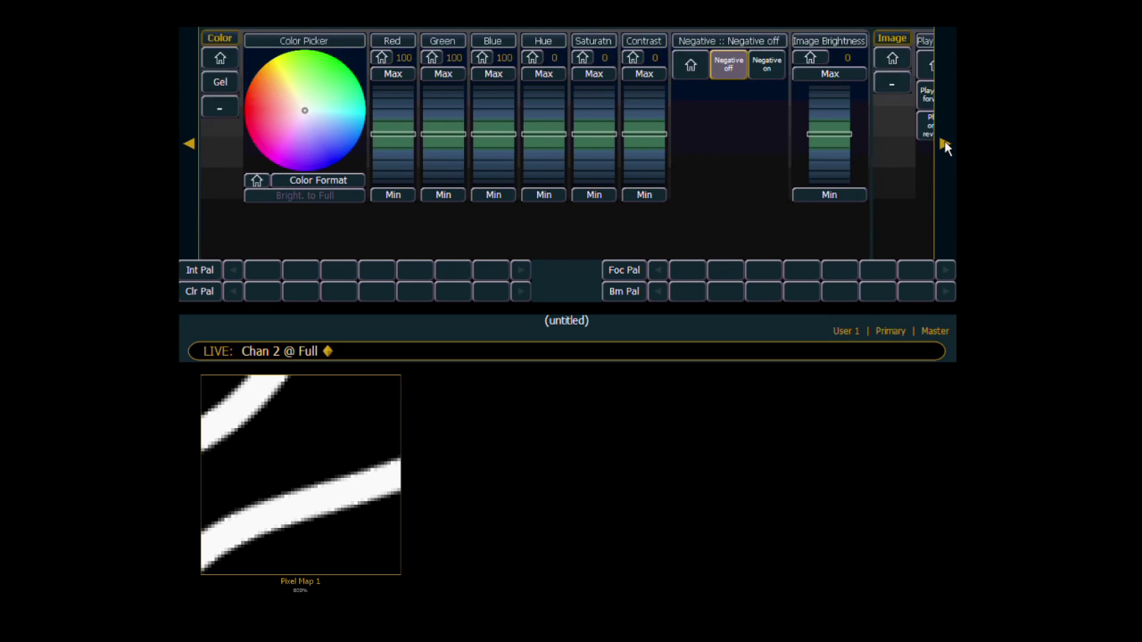
pyautogui.click(945, 146)
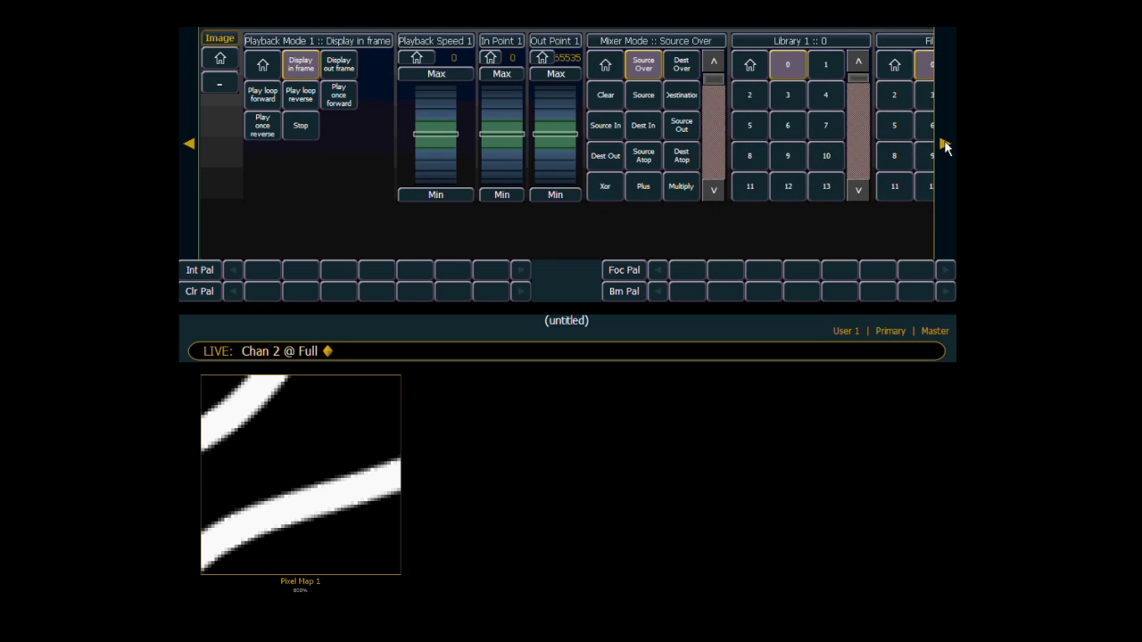
pyautogui.click(945, 146)
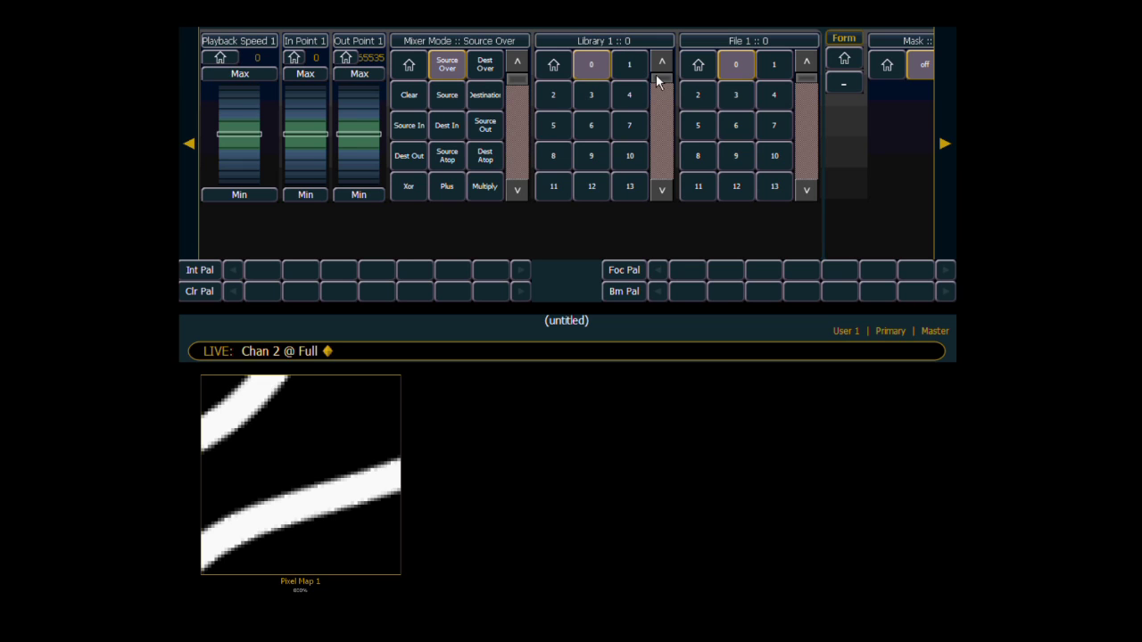
pyautogui.moveTo(657, 76)
pyautogui.mouseDown()
pyautogui.moveTo(652, 171)
pyautogui.moveTo(650, 74)
pyautogui.mouseUp()
pyautogui.click(773, 75)
pyautogui.click(736, 99)
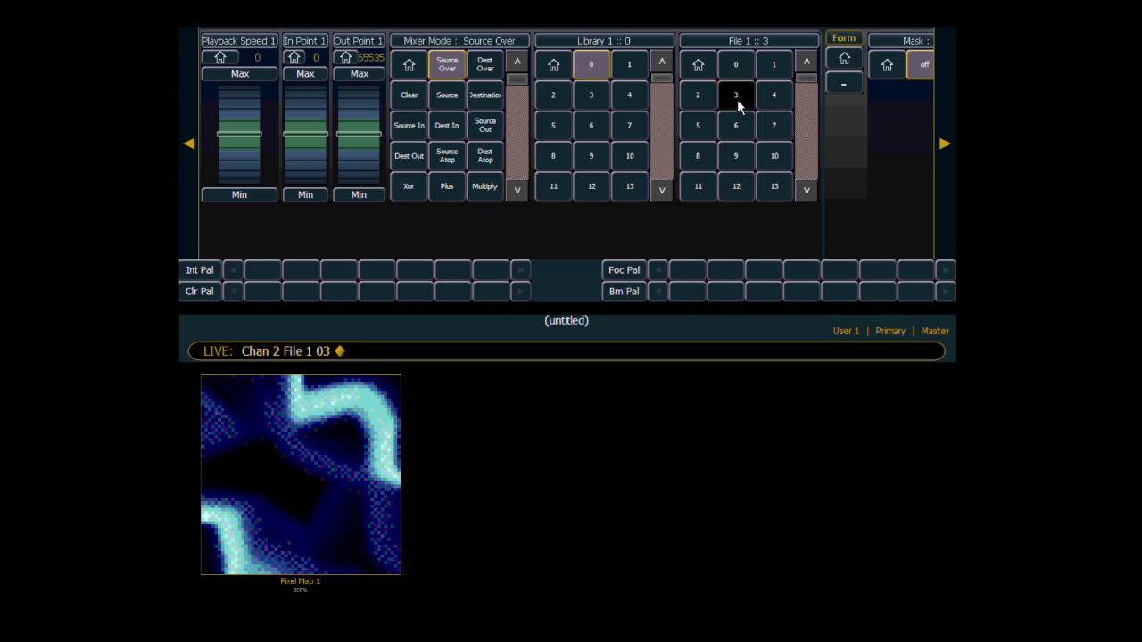
pyautogui.click(772, 98)
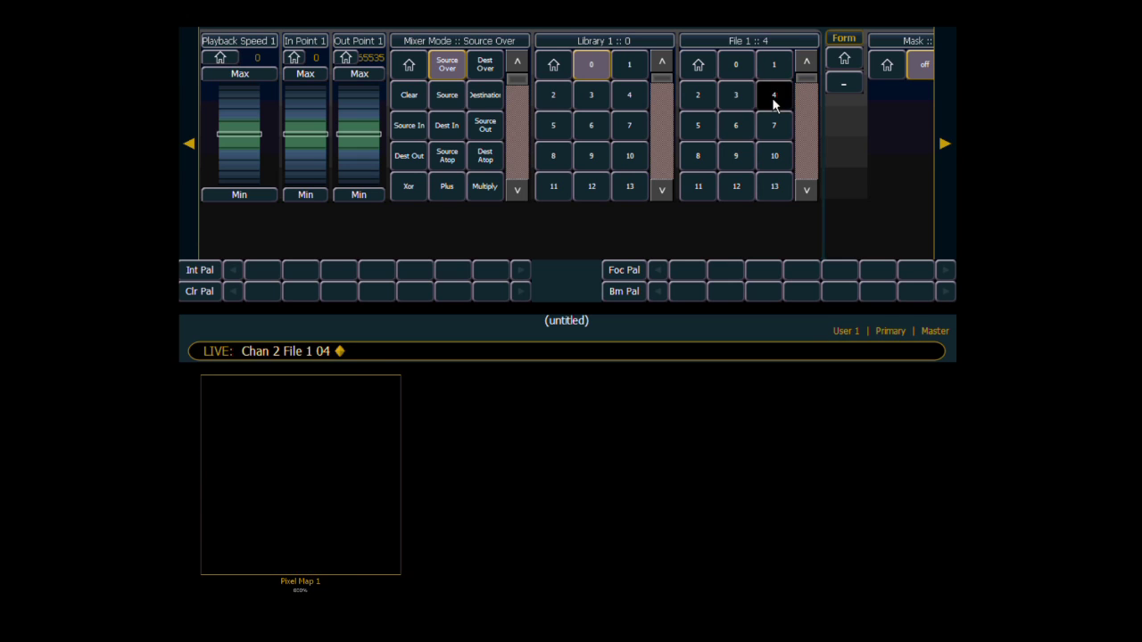
pyautogui.click(699, 158)
pyautogui.click(745, 157)
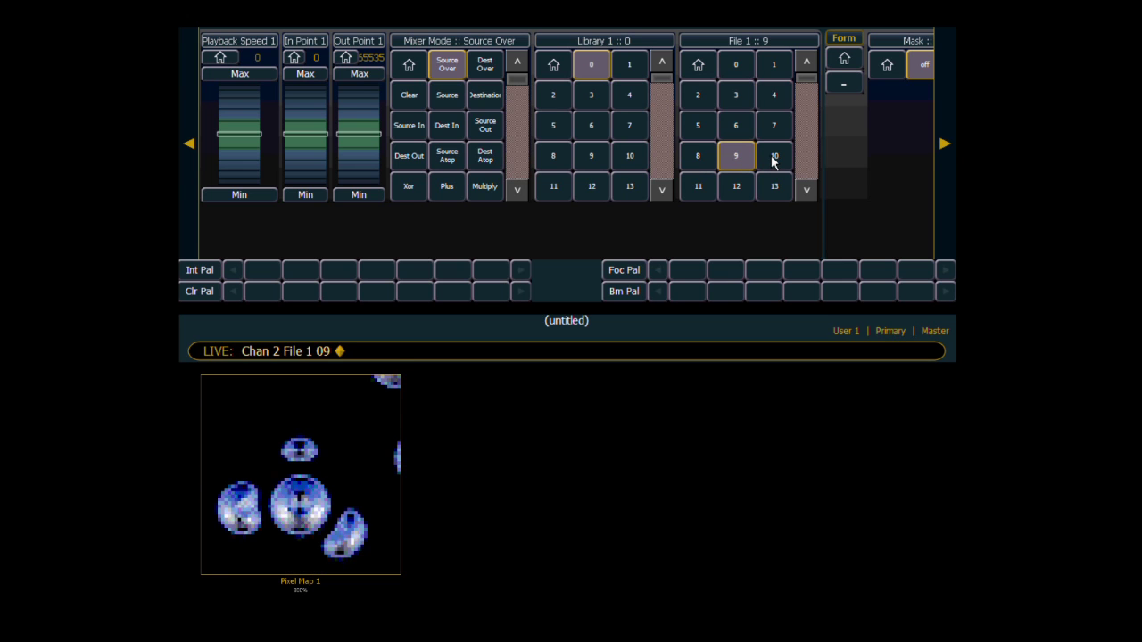
pyautogui.click(772, 157)
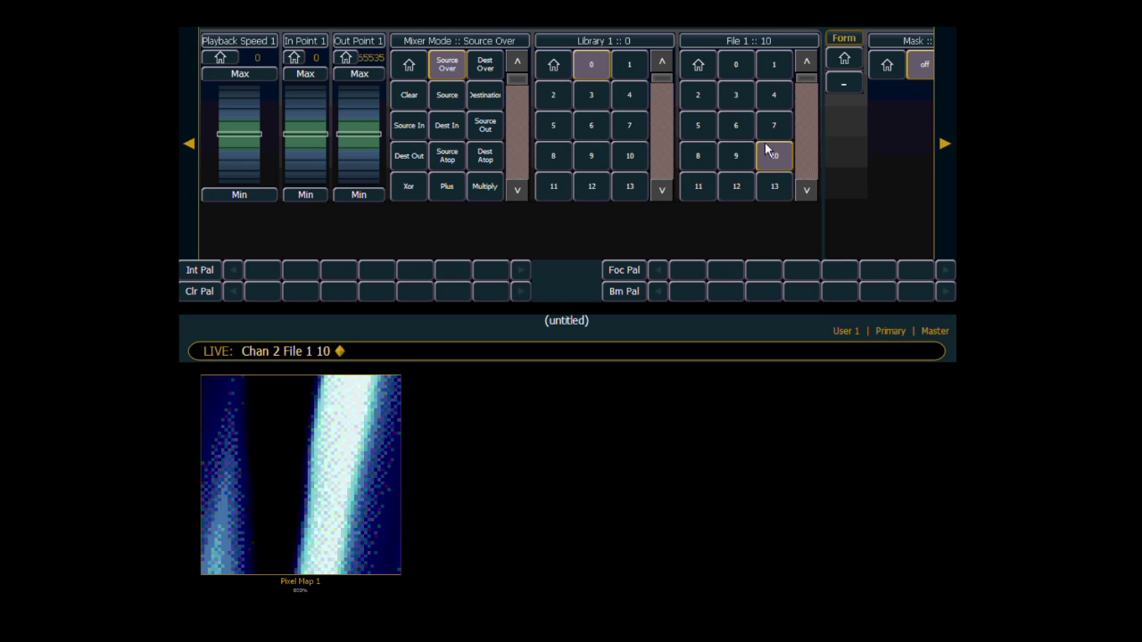
pyautogui.click(736, 70)
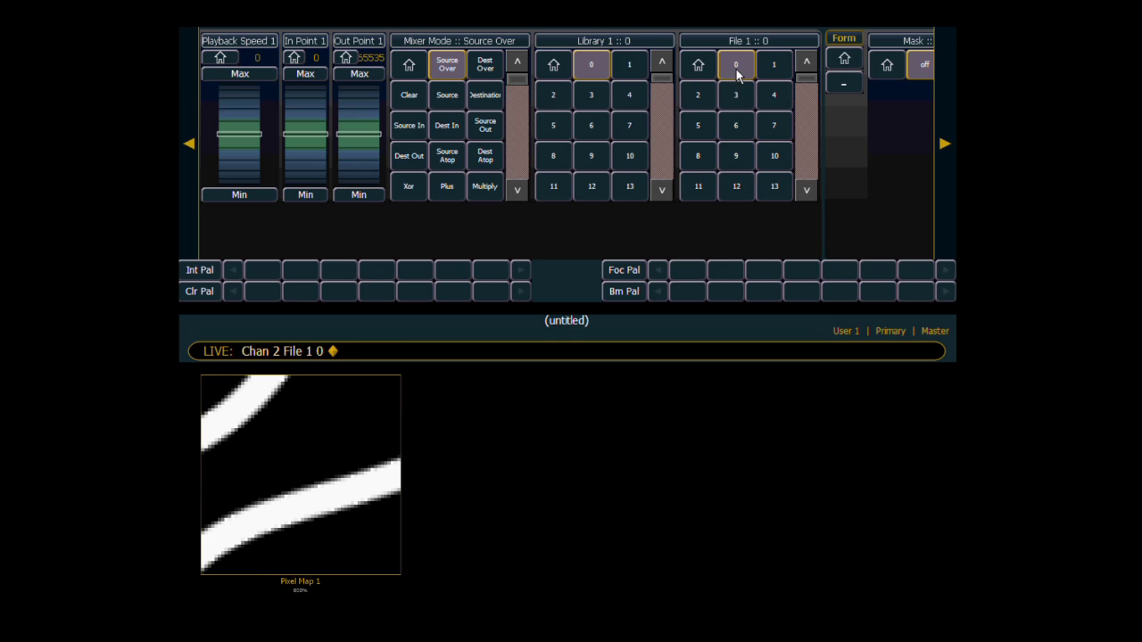
# Scale the image on layer channel 2 down to 30 and set its aspect ratio to 85.
pyautogui.click(944, 147)
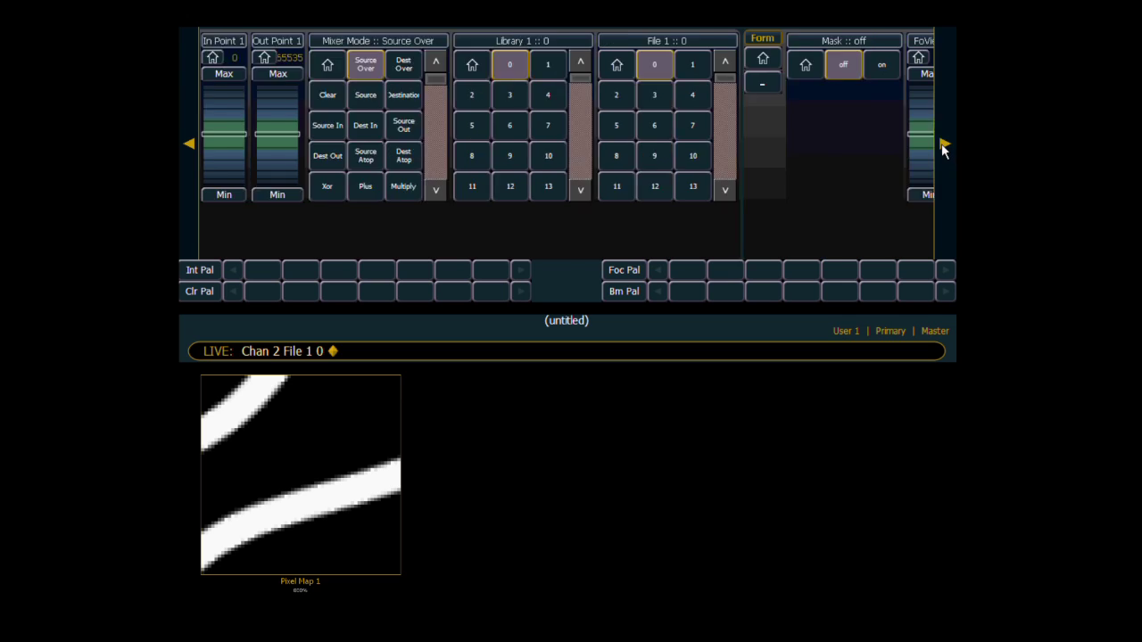
pyautogui.click(944, 146)
pyautogui.click(944, 145)
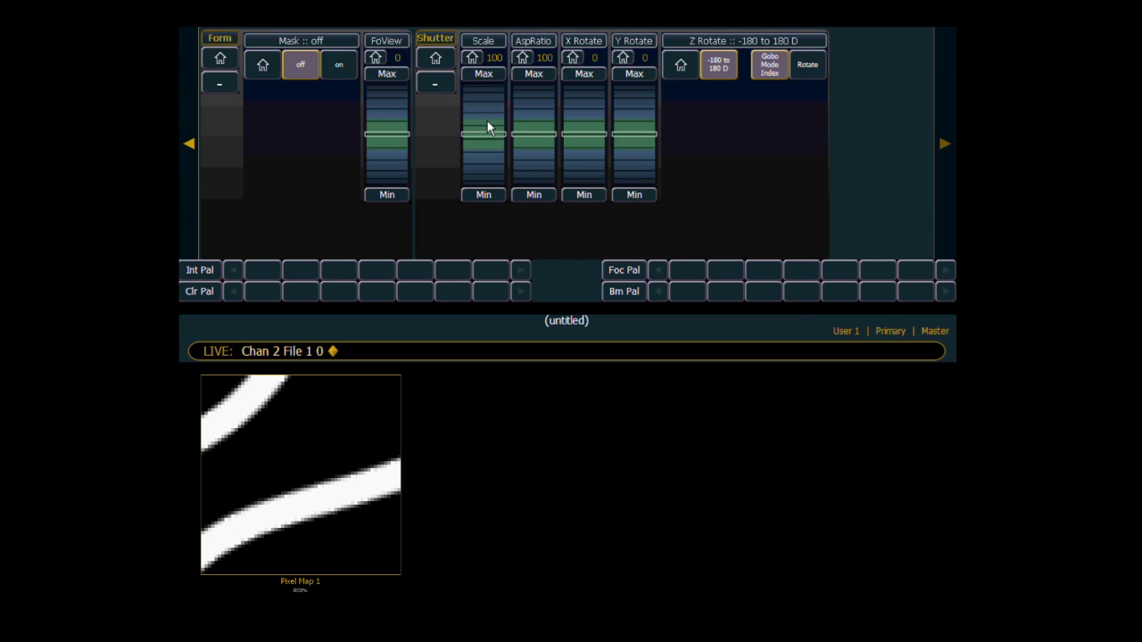
pyautogui.scroll(3, 488, 120)
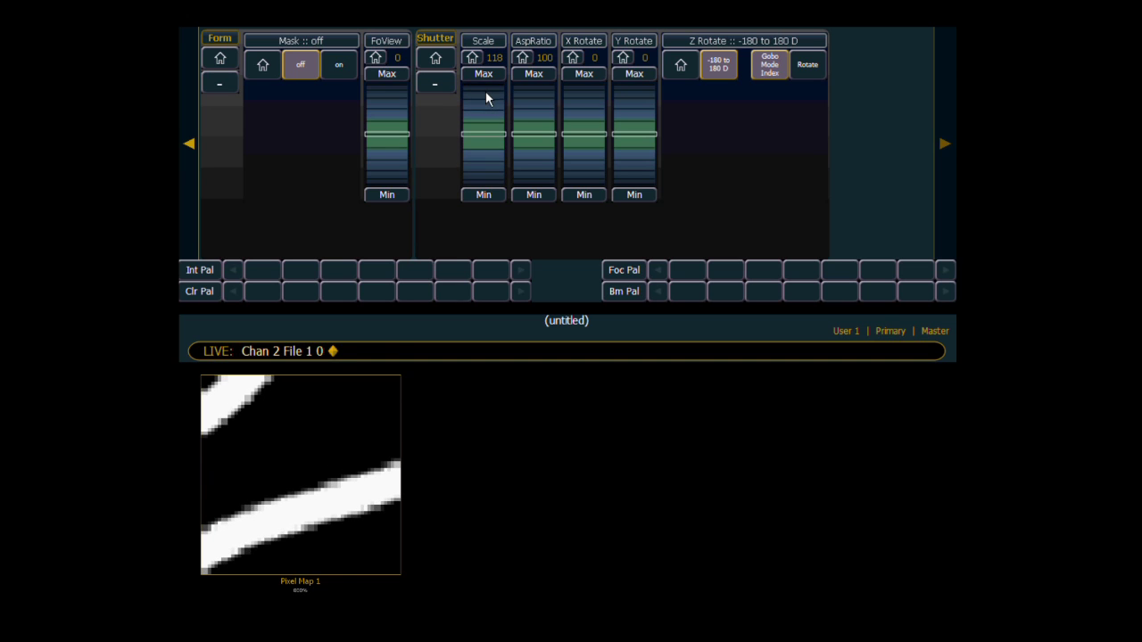
pyautogui.scroll(10, 486, 98)
pyautogui.scroll(-10, 486, 172)
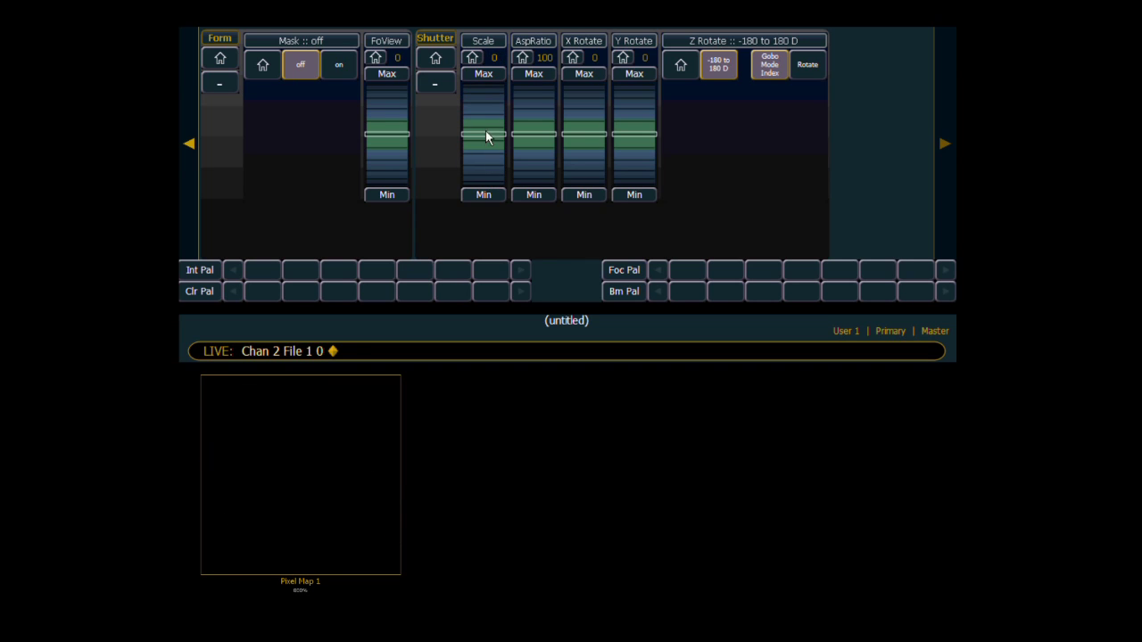
pyautogui.scroll(3, 485, 113)
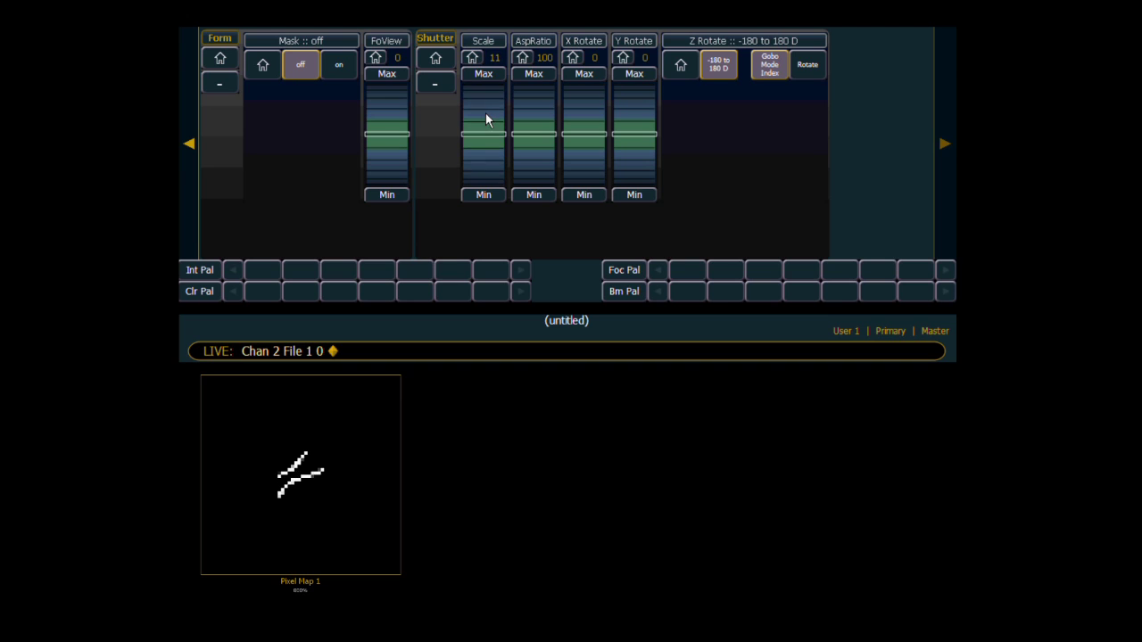
pyautogui.scroll(3, 486, 113)
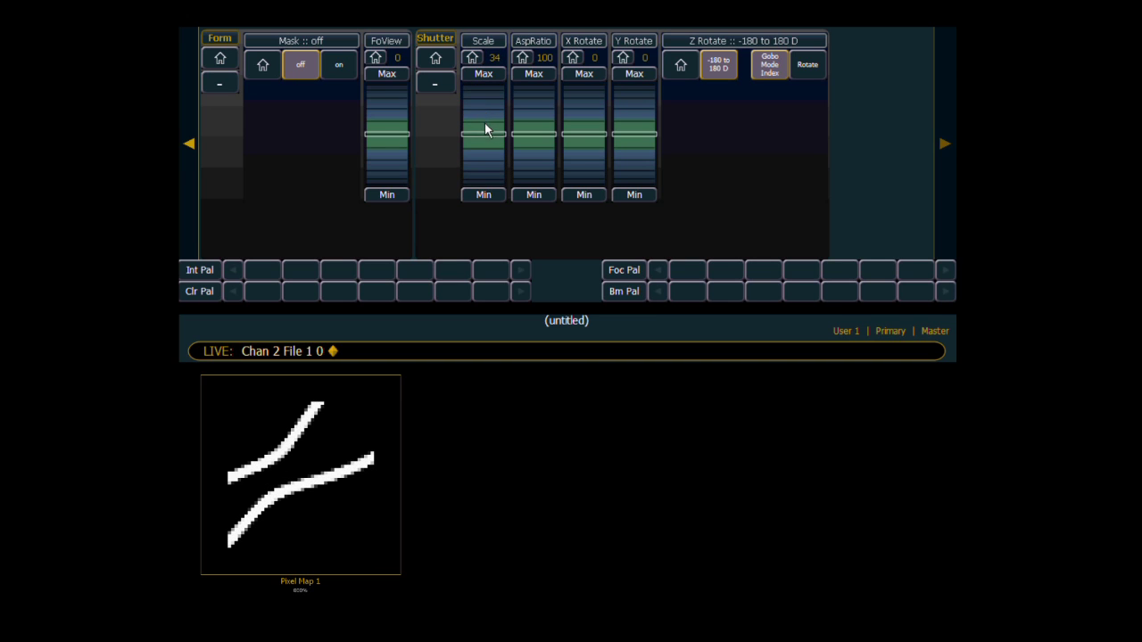
pyautogui.scroll(-2, 484, 156)
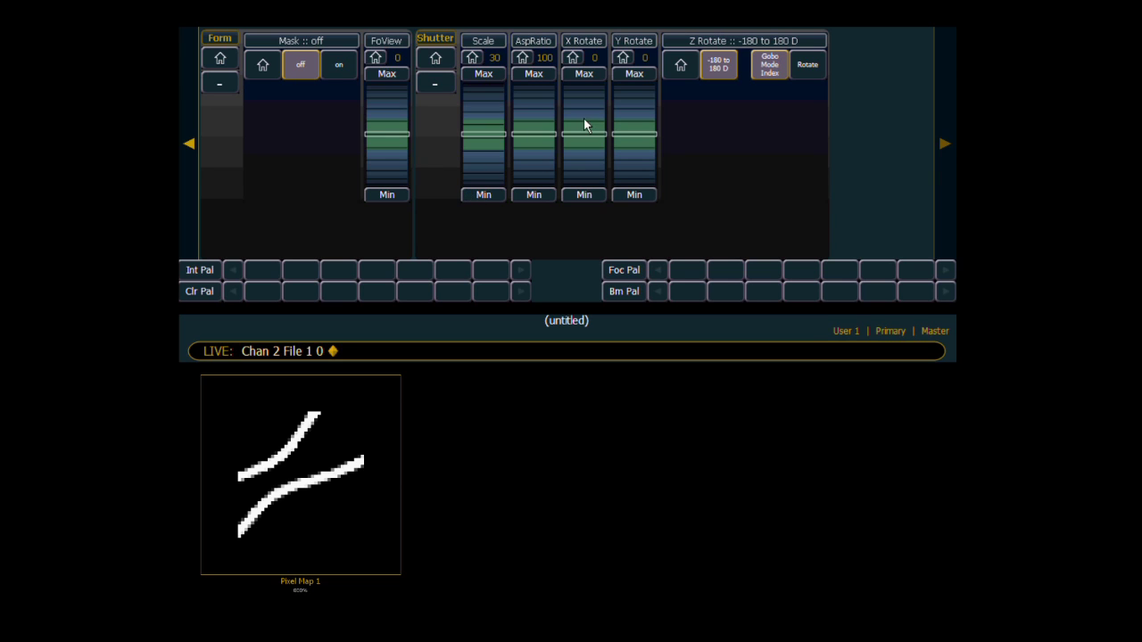
pyautogui.moveTo(532, 101)
pyautogui.mouseDown()
pyautogui.moveTo(533, 173)
pyautogui.moveTo(533, 113)
pyautogui.mouseUp()
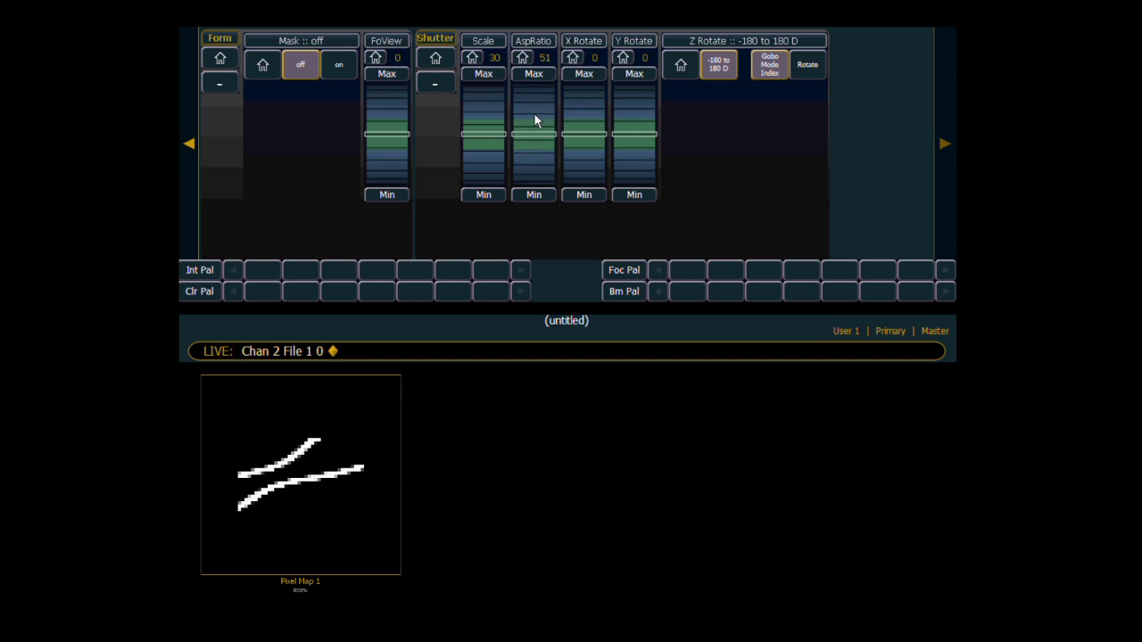
# Set the layer image's X rotation to 24 and its Y rotation to 19.
pyautogui.click(585, 101)
pyautogui.scroll(-5, 581, 153)
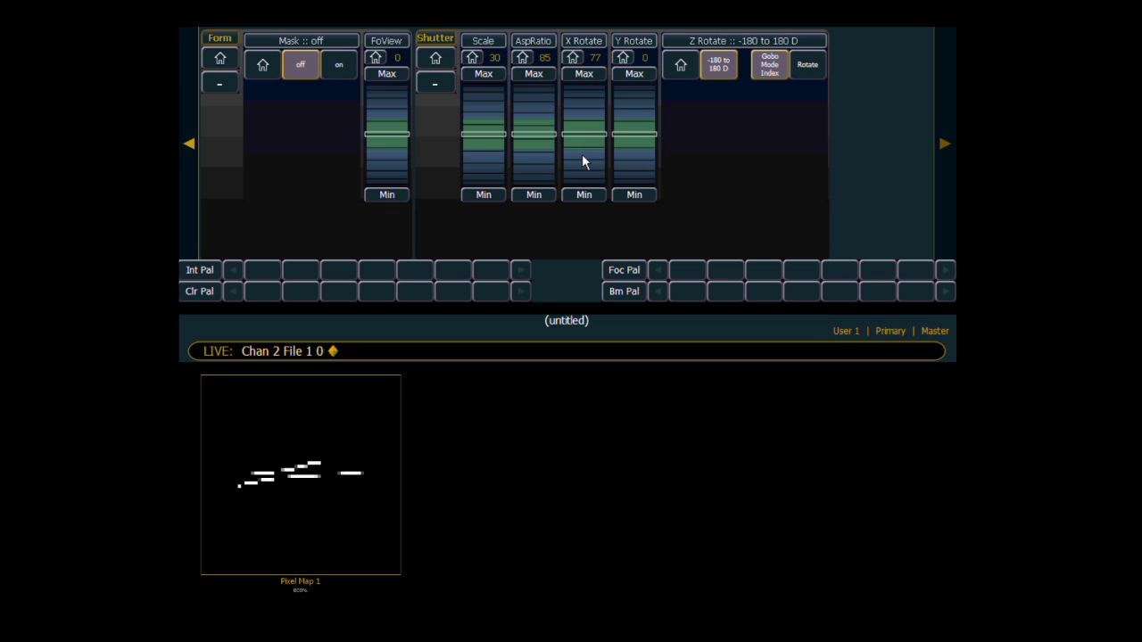
pyautogui.scroll(-3, 582, 153)
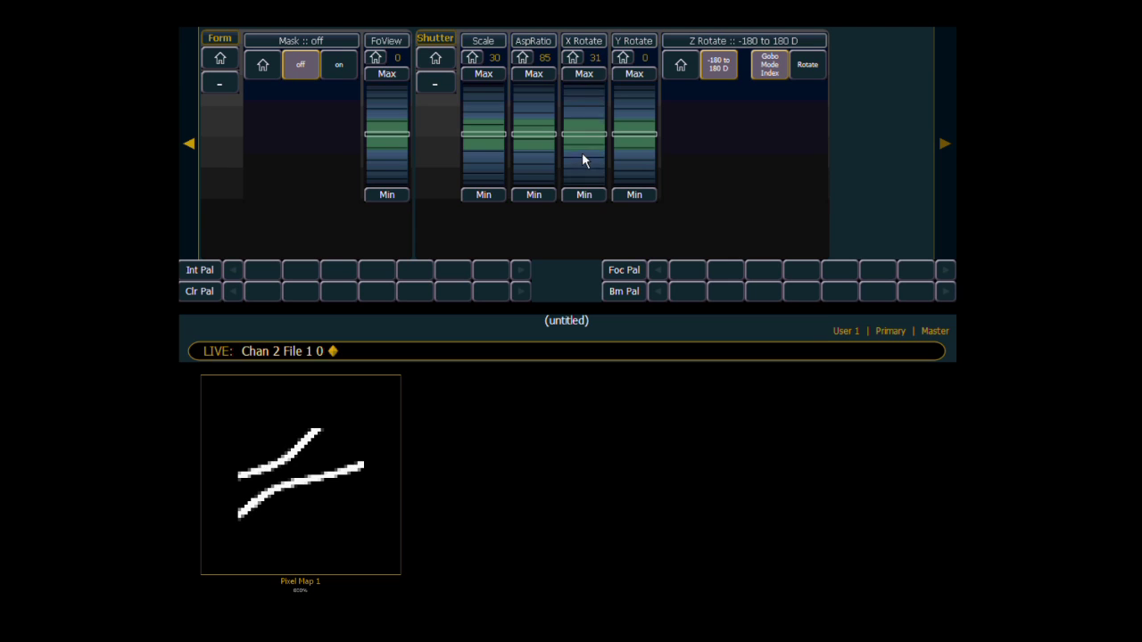
pyautogui.scroll(-2, 635, 153)
pyautogui.scroll(5, 635, 154)
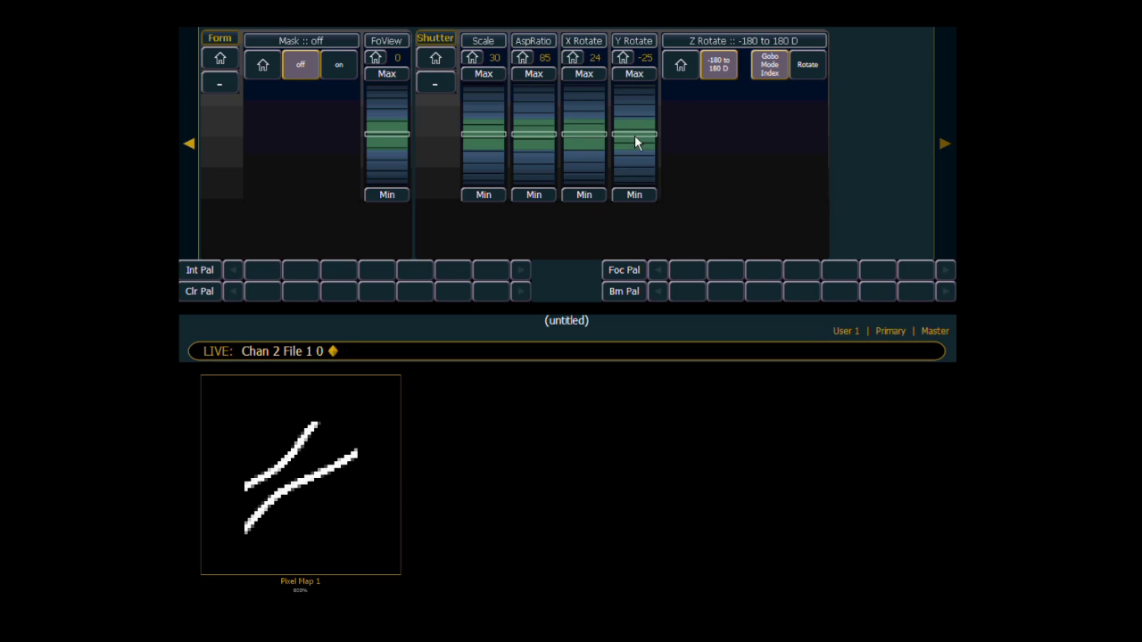
pyautogui.scroll(-2, 634, 158)
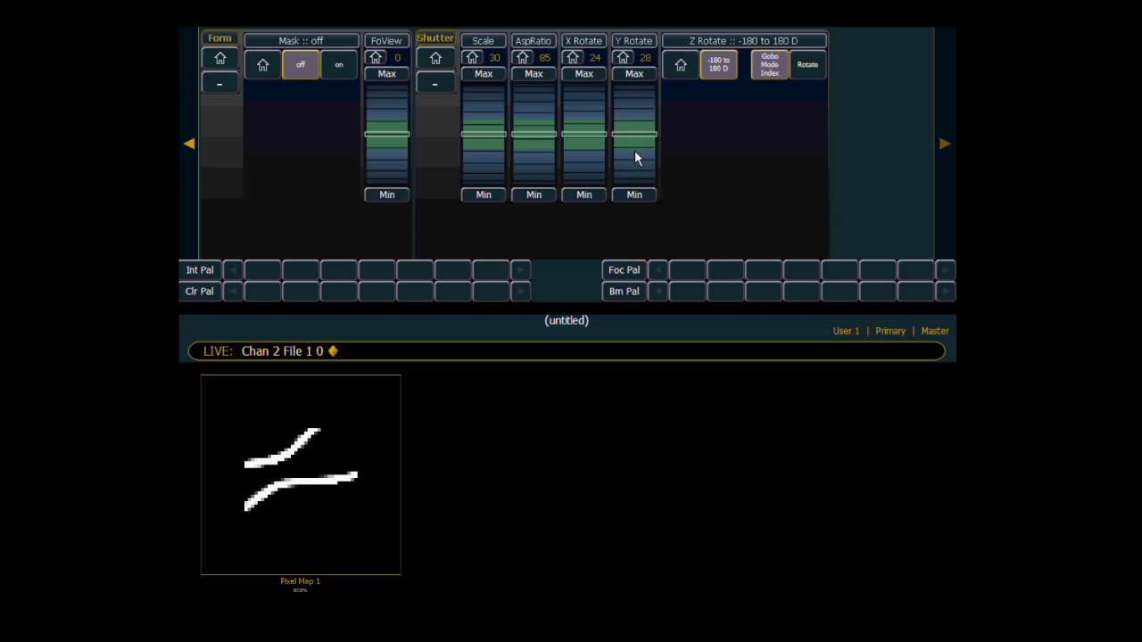
# Switch the layer image's Z rotation to continuous Rotate mode and set it to 4.
pyautogui.click(740, 45)
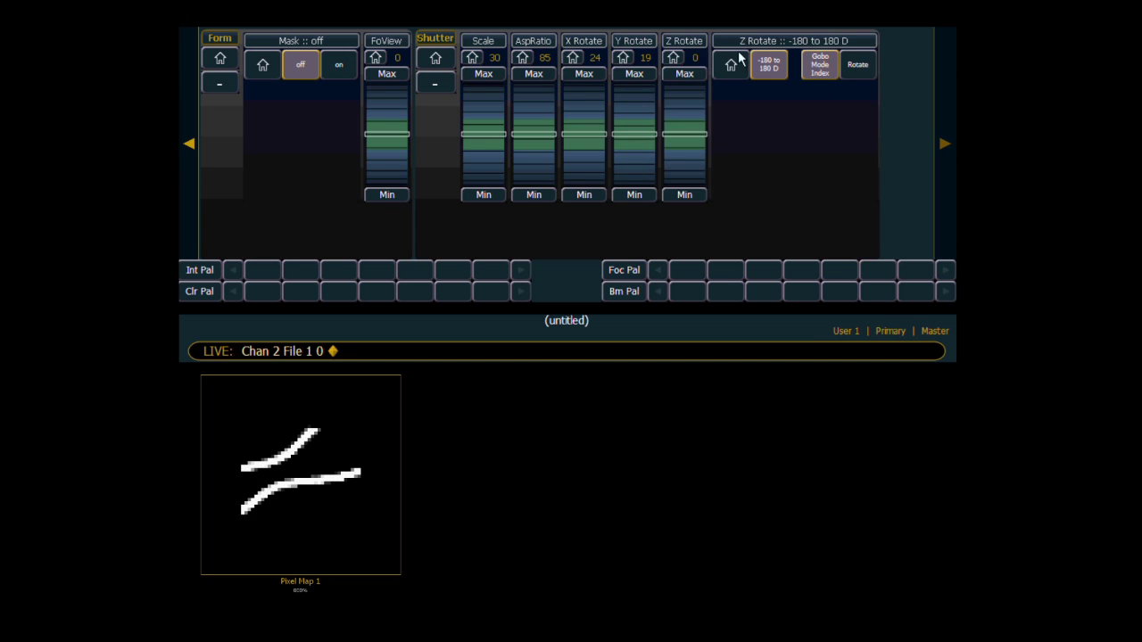
pyautogui.click(859, 65)
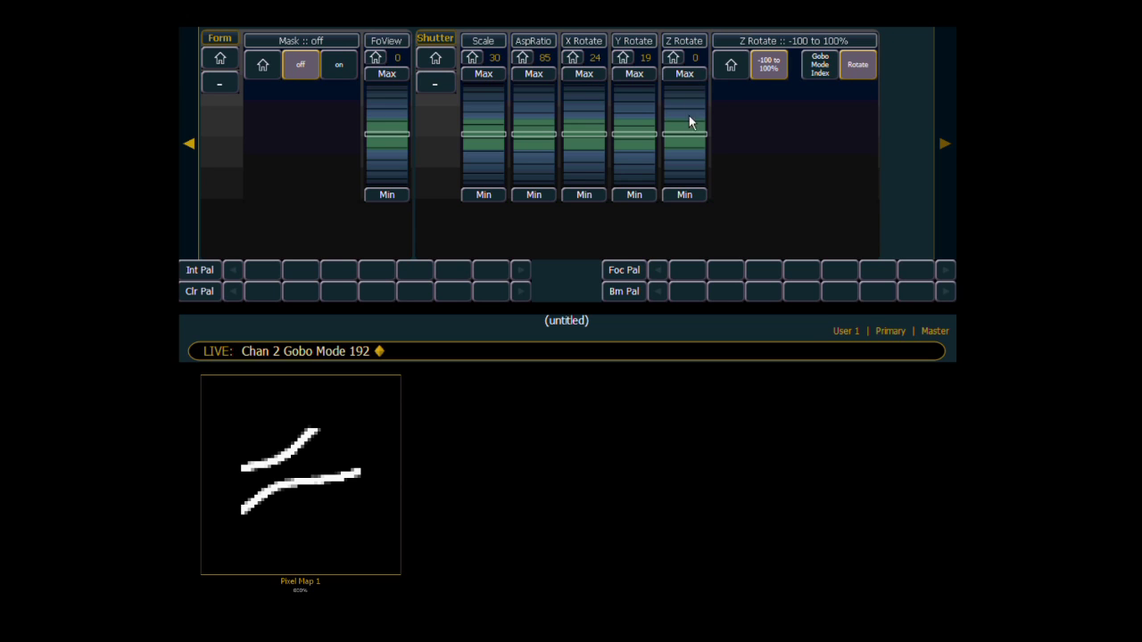
pyautogui.scroll(5, 689, 108)
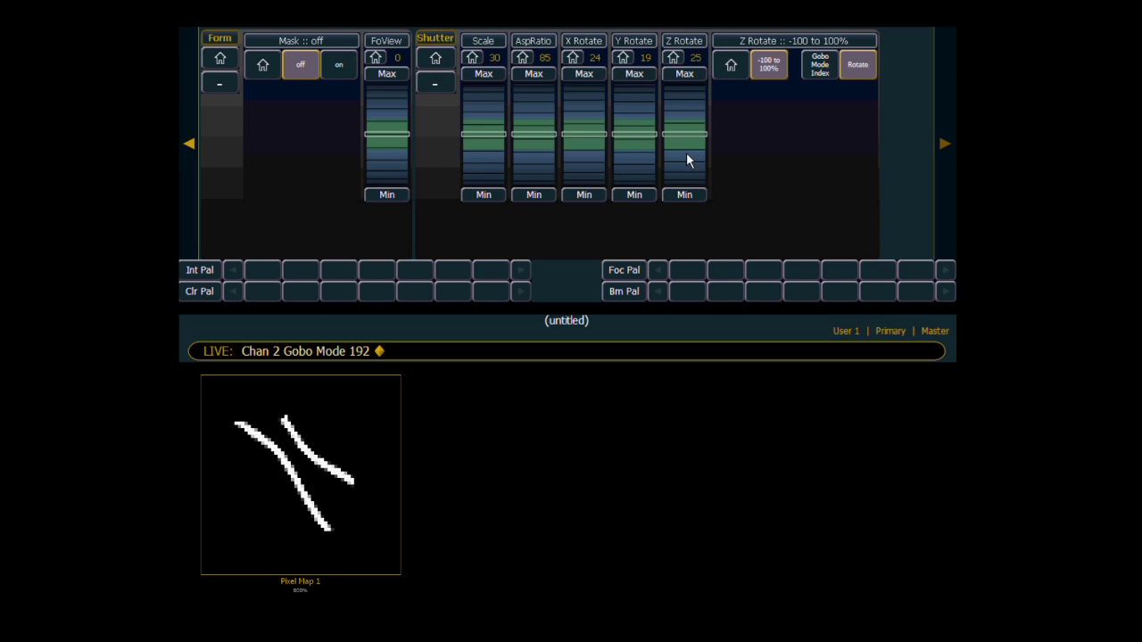
pyautogui.scroll(-4, 682, 169)
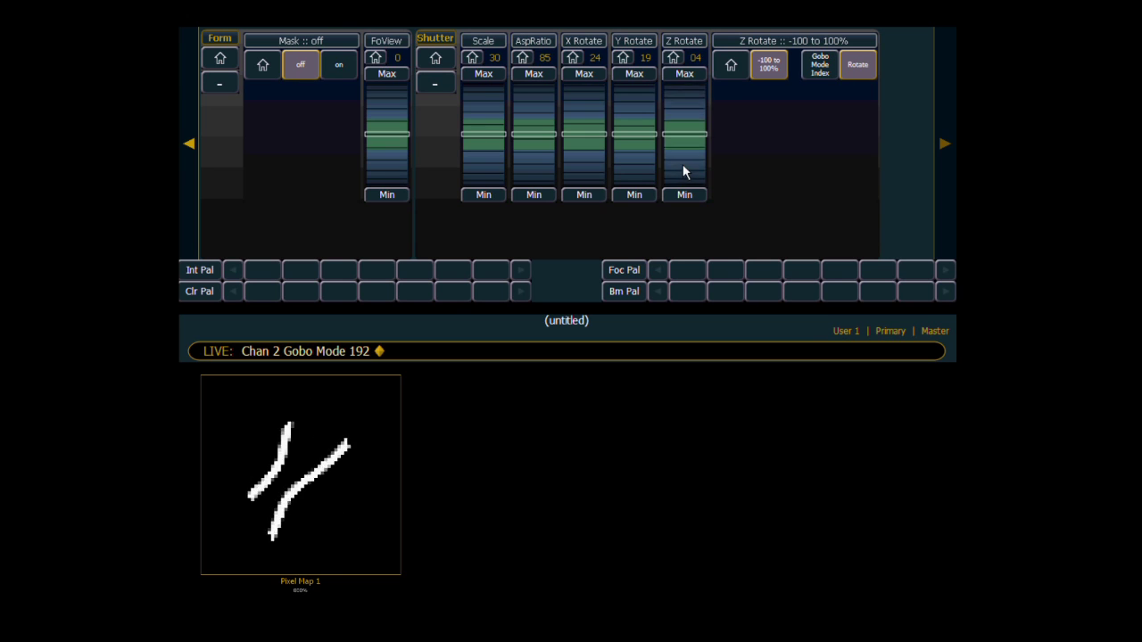
# Try reversing and stopping the continuous Z rotation of the layer image and leave its speed at -5.
pyautogui.scroll(-3, 683, 169)
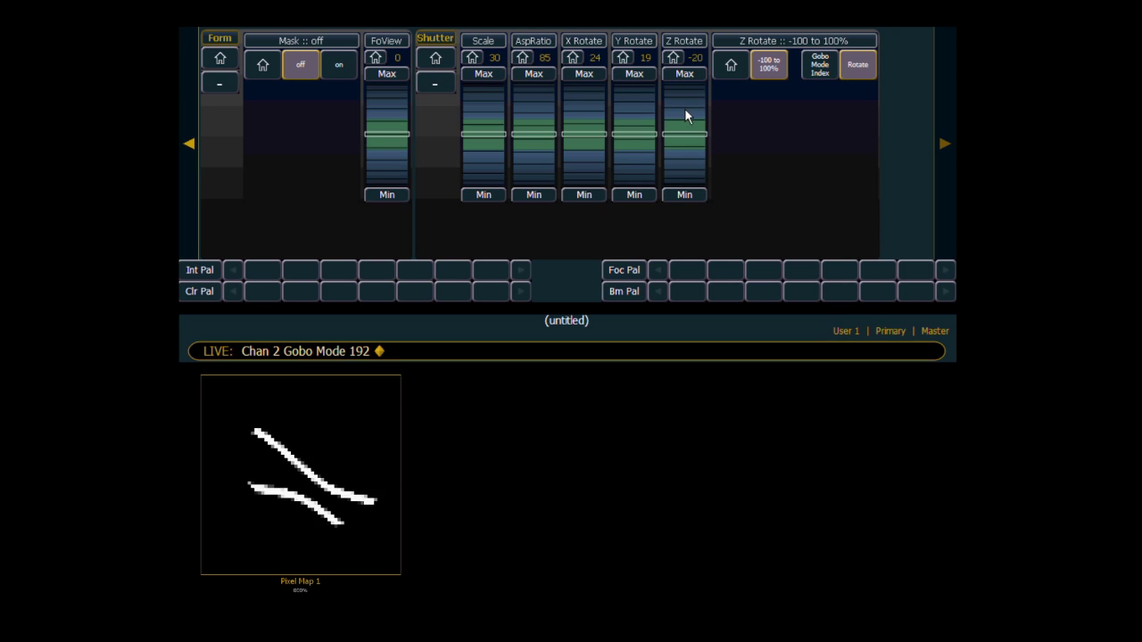
pyautogui.scroll(3, 685, 108)
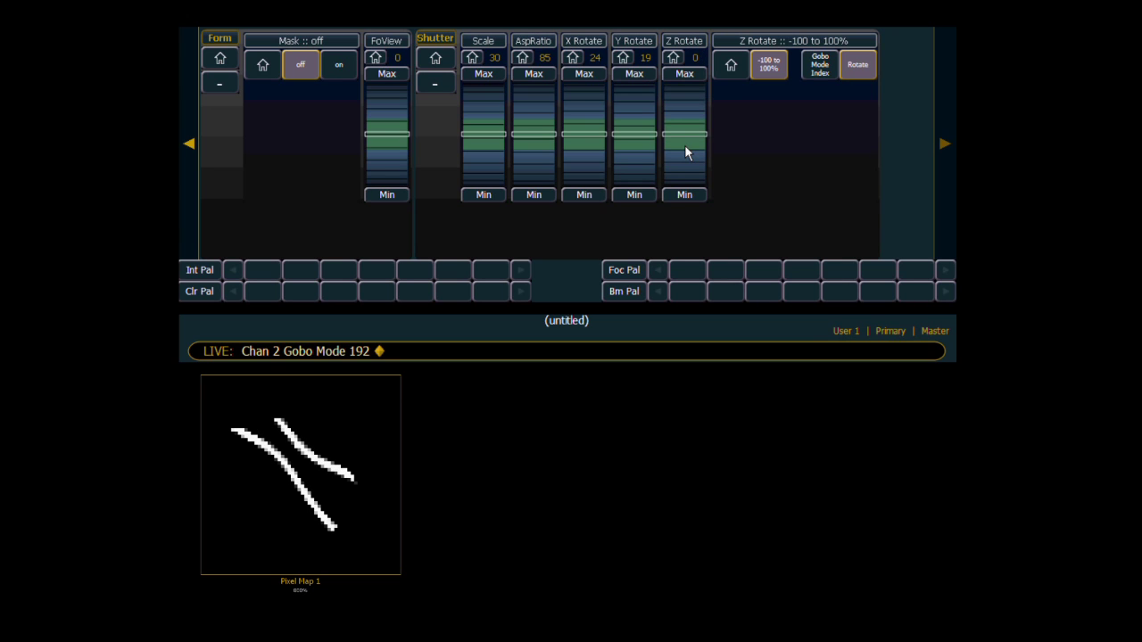
pyautogui.scroll(-1, 684, 156)
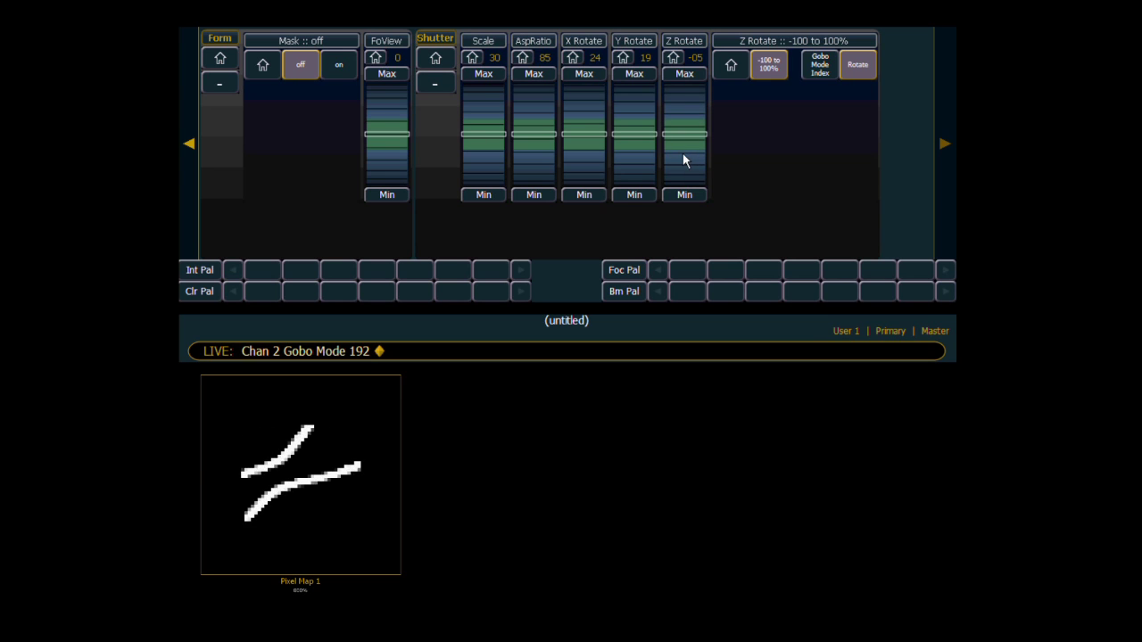
# Move the channel 2 layer image to pan -14 and tilt -26, and tint it blue with hue 236 and saturation 76.
pyautogui.click(189, 145)
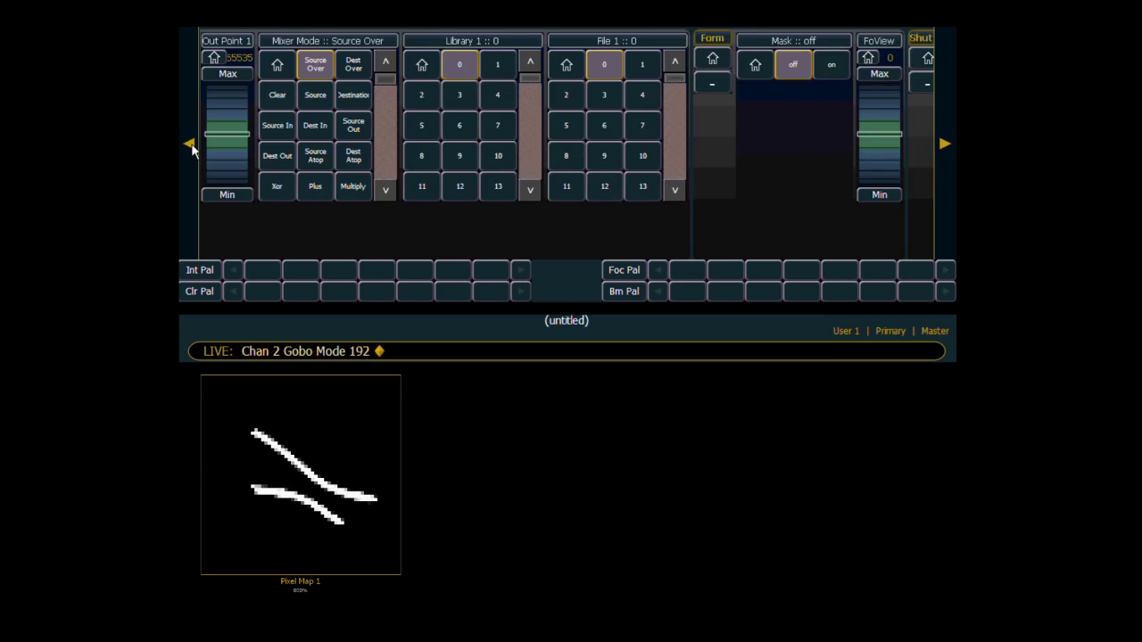
pyautogui.click(190, 144)
pyautogui.click(190, 147)
pyautogui.click(190, 145)
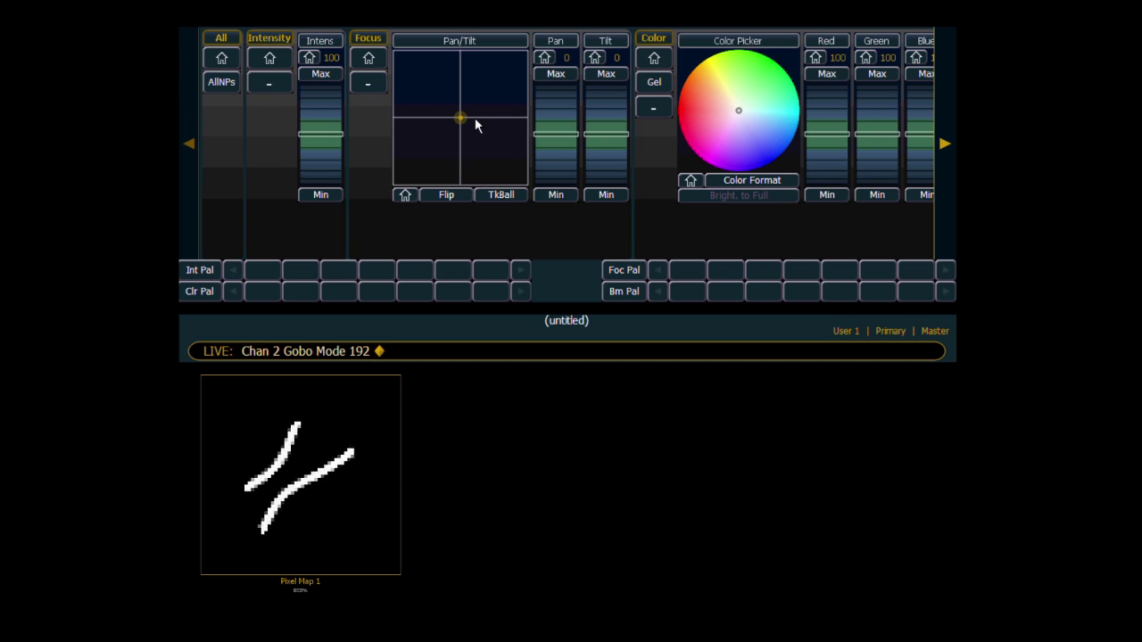
pyautogui.moveTo(461, 122); pyautogui.dragTo(445, 143)
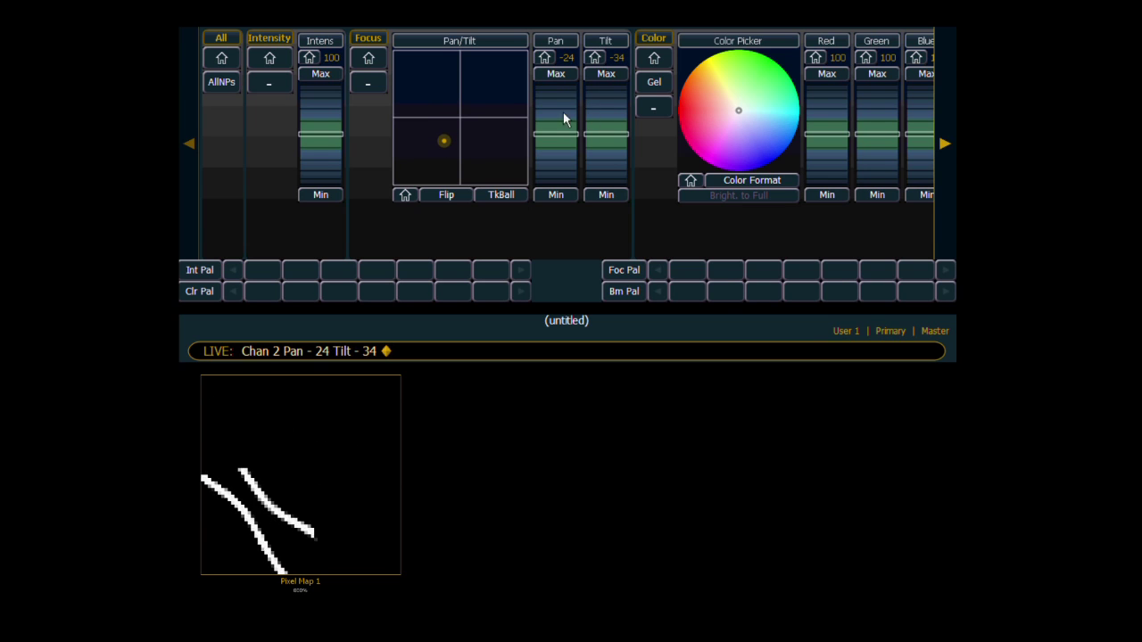
pyautogui.scroll(-1, 558, 156)
pyautogui.scroll(-5, 558, 156)
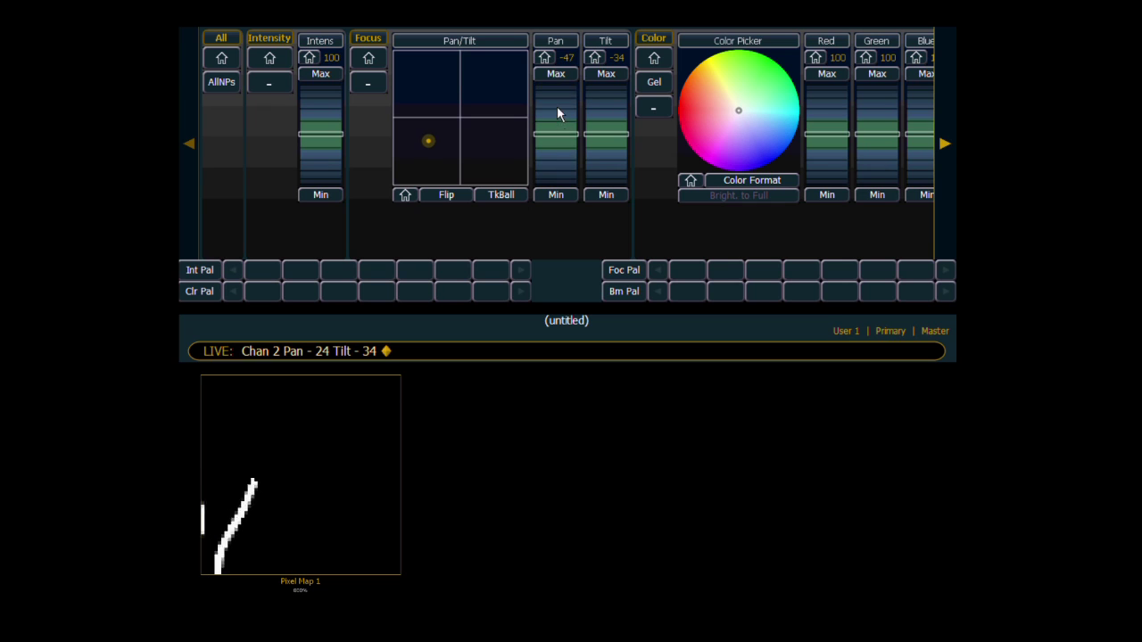
pyautogui.scroll(15, 557, 106)
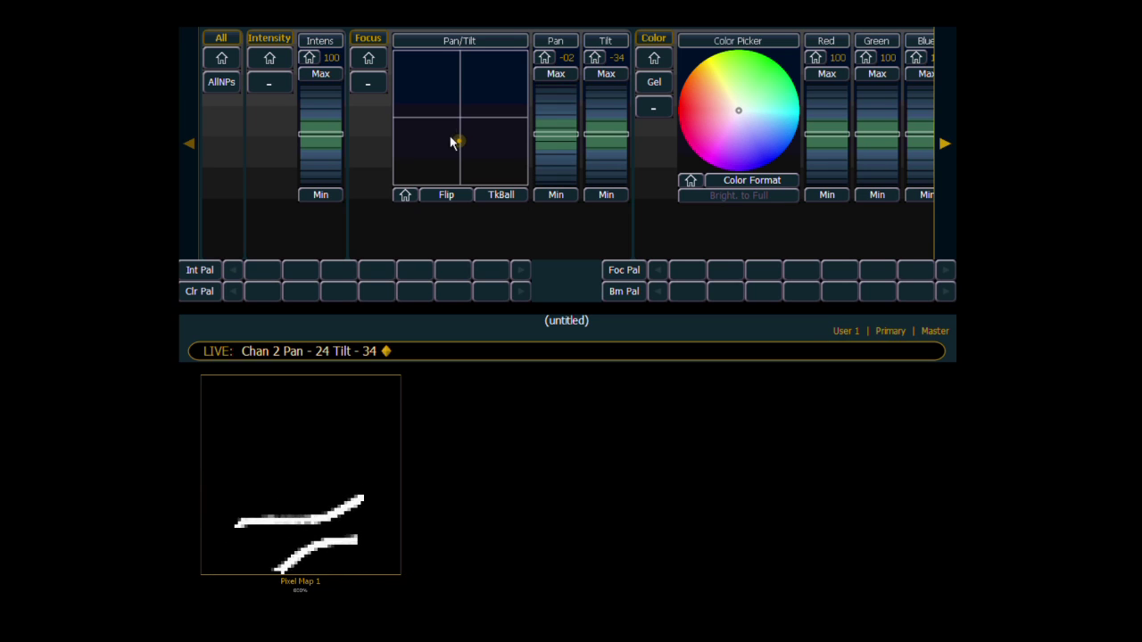
pyautogui.moveTo(451, 140); pyautogui.dragTo(451, 136)
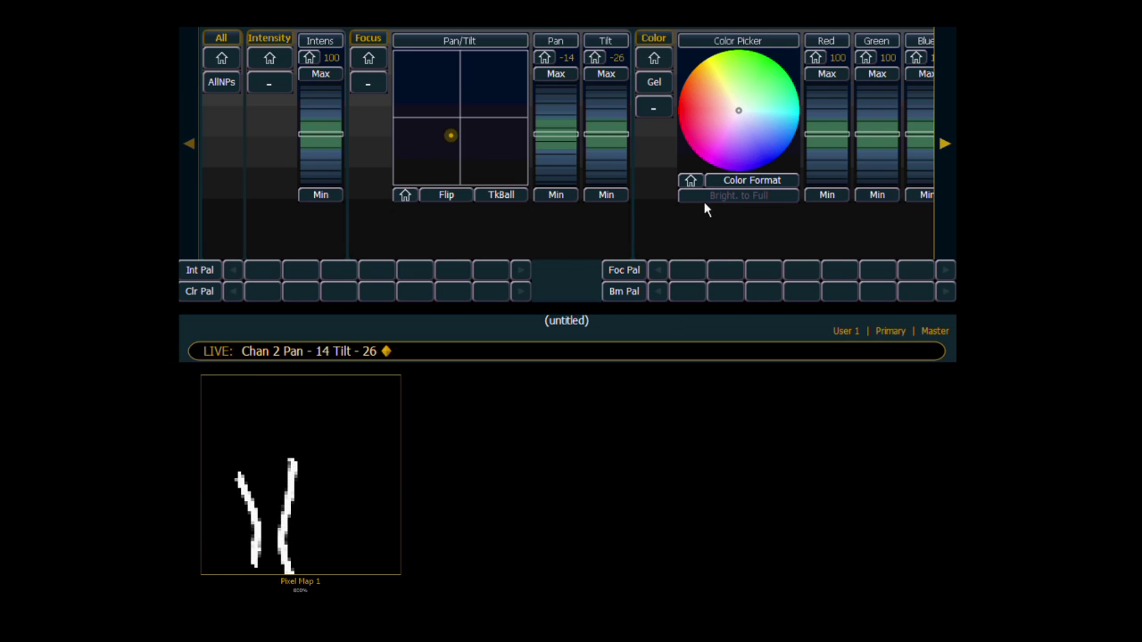
pyautogui.click(764, 148)
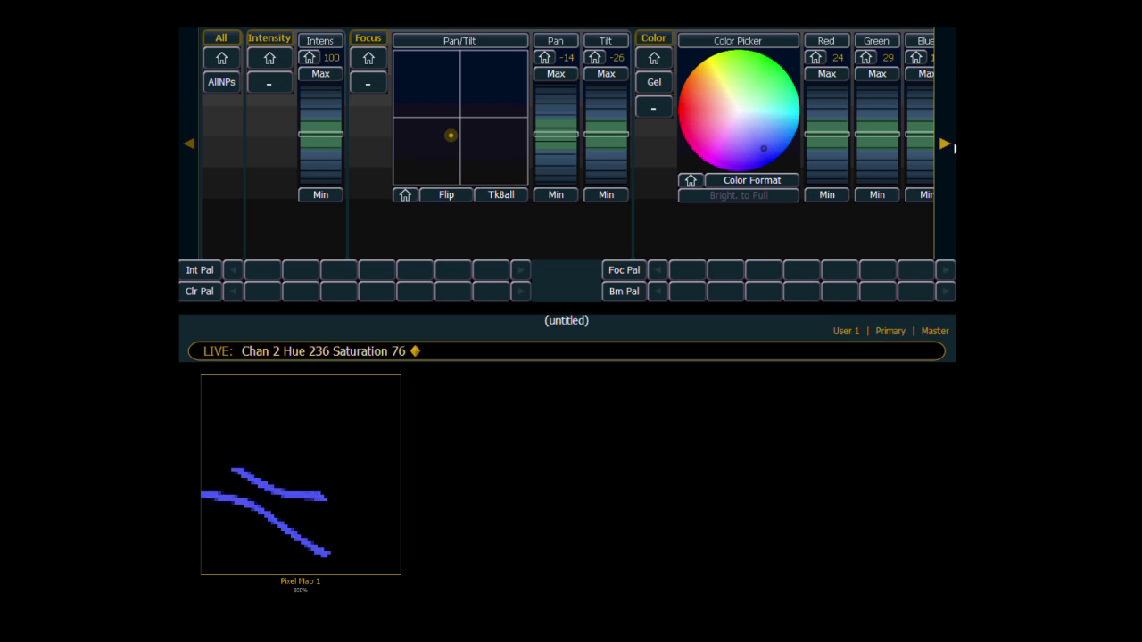
# Try looping the channel 2 media in reverse, and leave its playback mode at Play loop forward.
pyautogui.click(944, 145)
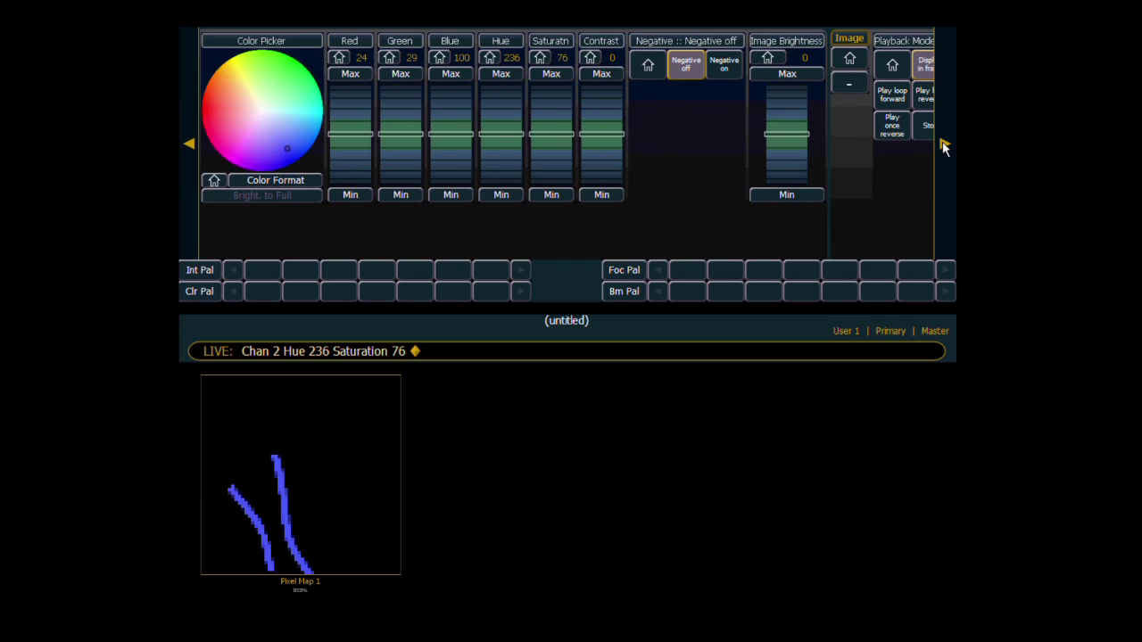
pyautogui.click(944, 144)
pyautogui.click(944, 145)
pyautogui.click(944, 144)
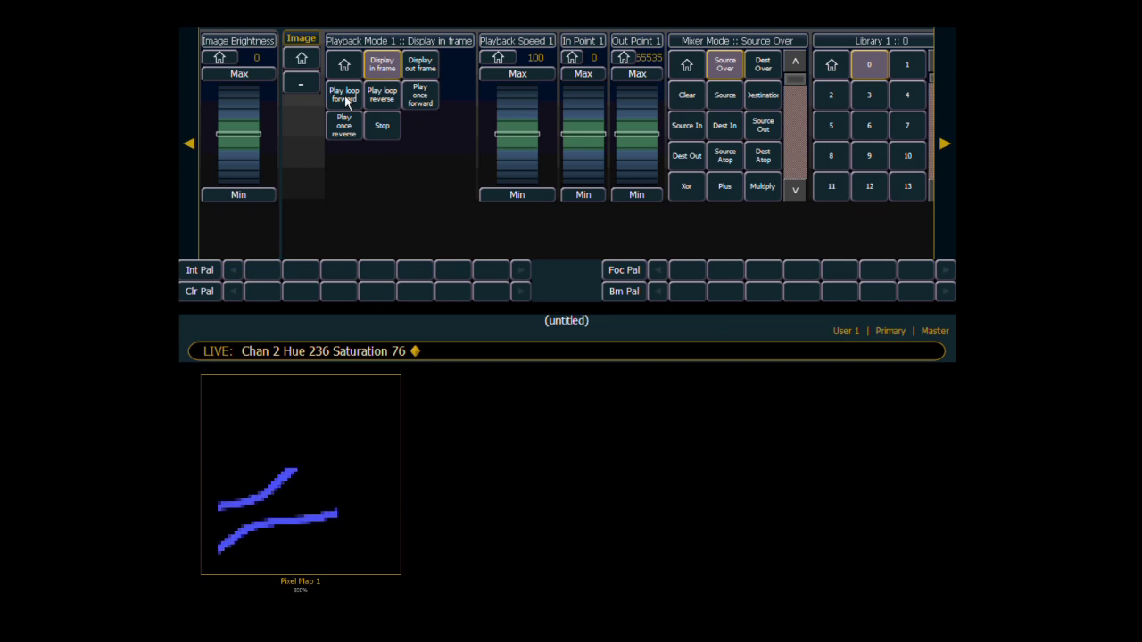
pyautogui.click(350, 102)
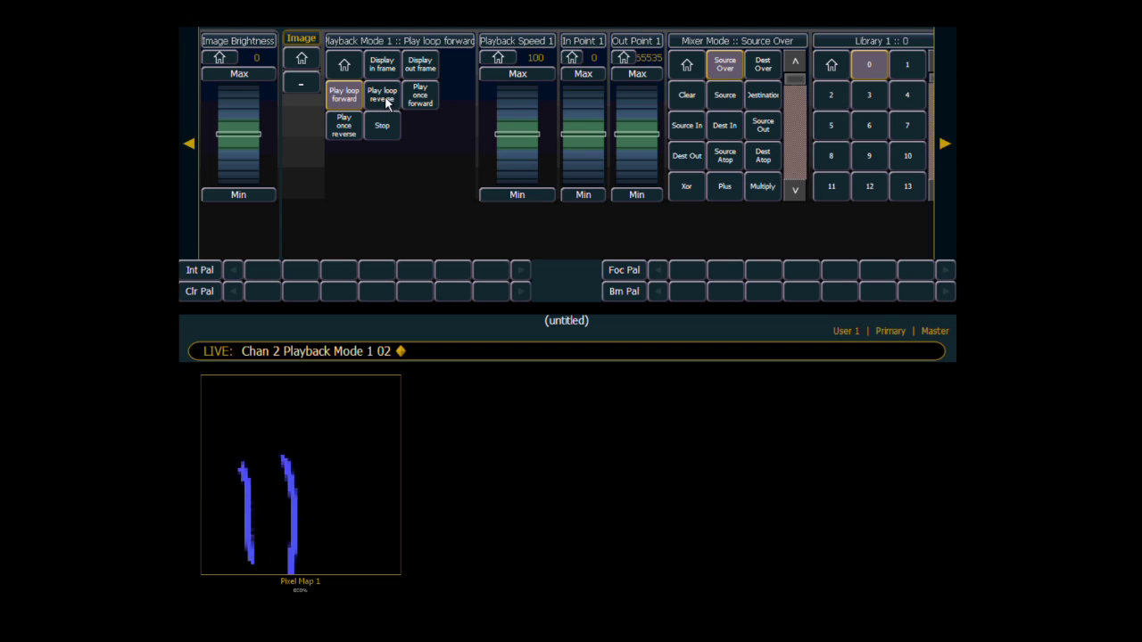
pyautogui.click(387, 103)
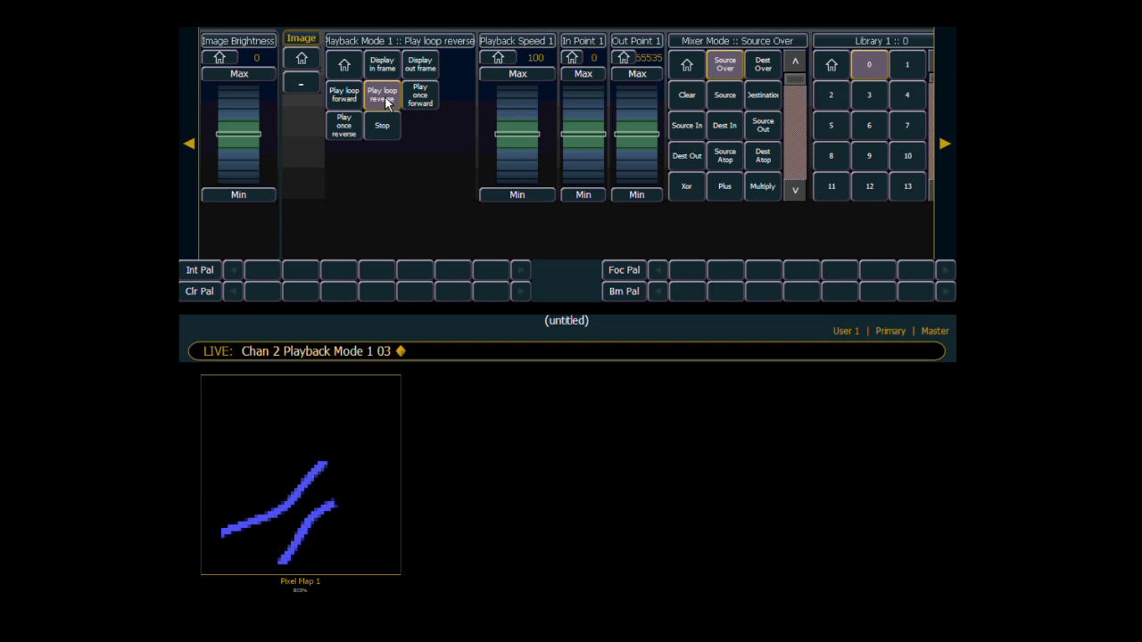
pyautogui.click(344, 98)
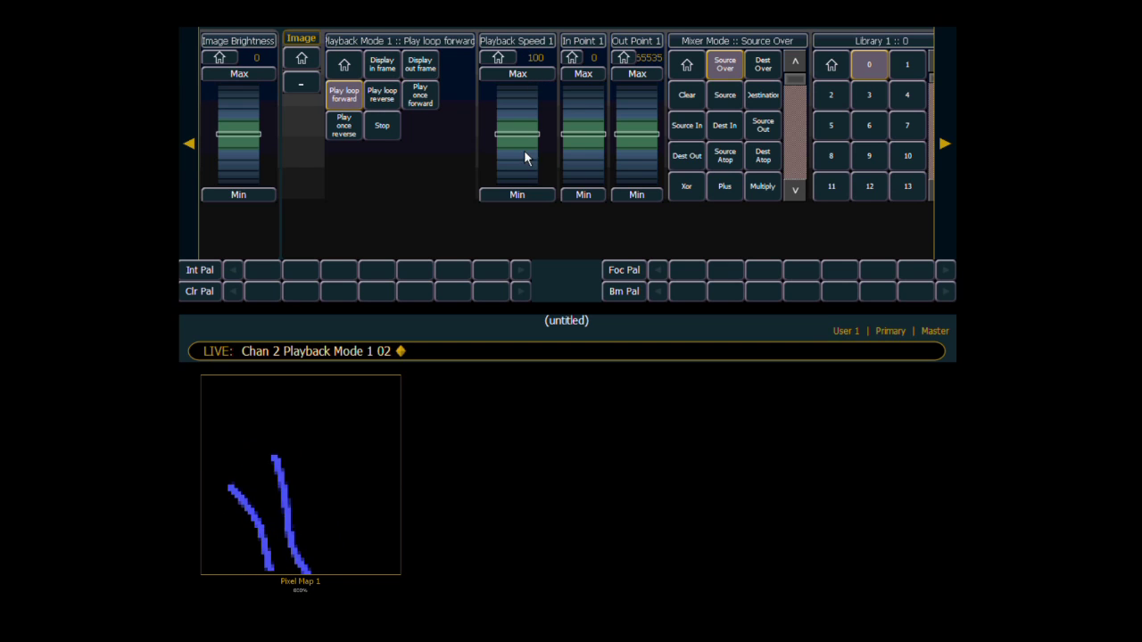
# Try faster playback speeds on channel 2 and slow the media down to a speed of 47.
pyautogui.scroll(5, 517, 111)
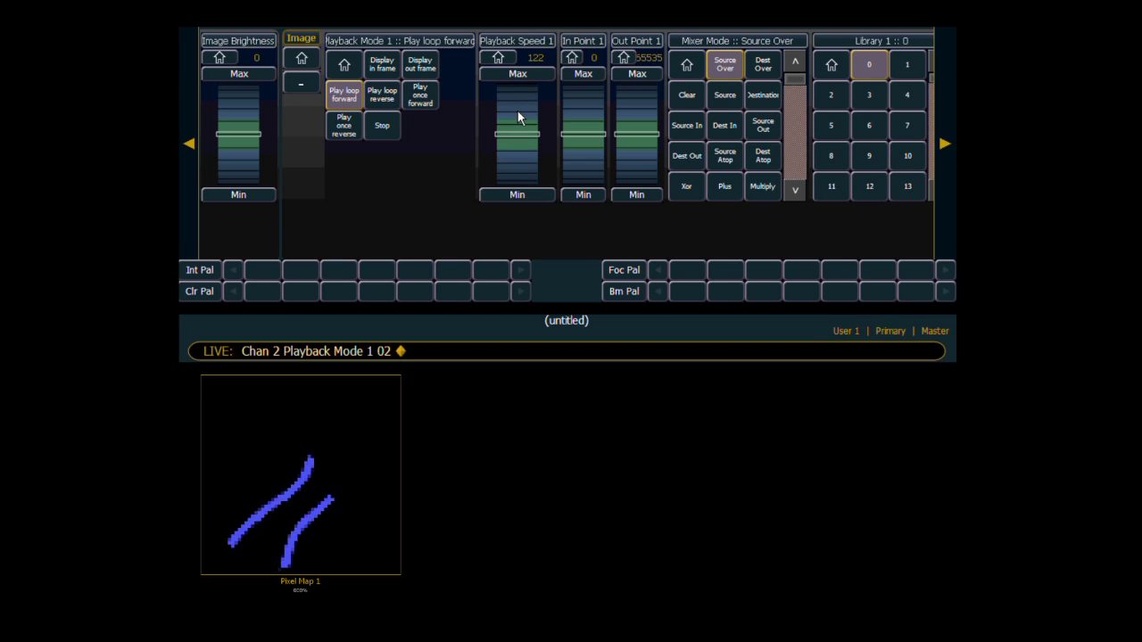
pyautogui.scroll(-7, 517, 168)
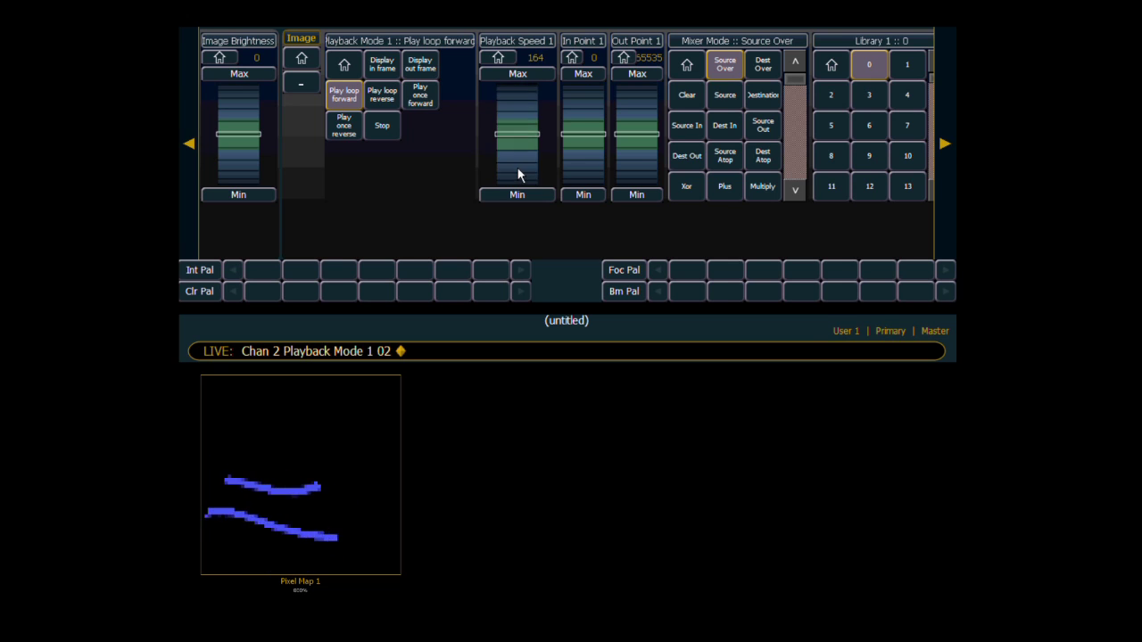
pyautogui.scroll(-2, 517, 162)
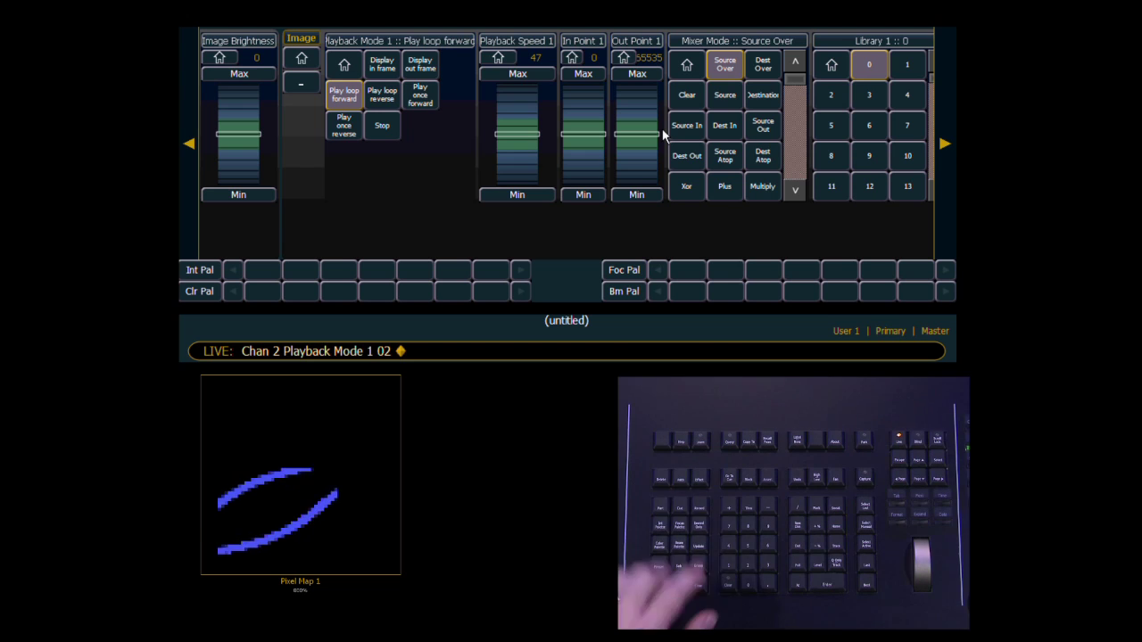
# Record the current look as cue 1.
pyautogui.press('r')
pyautogui.press('1')
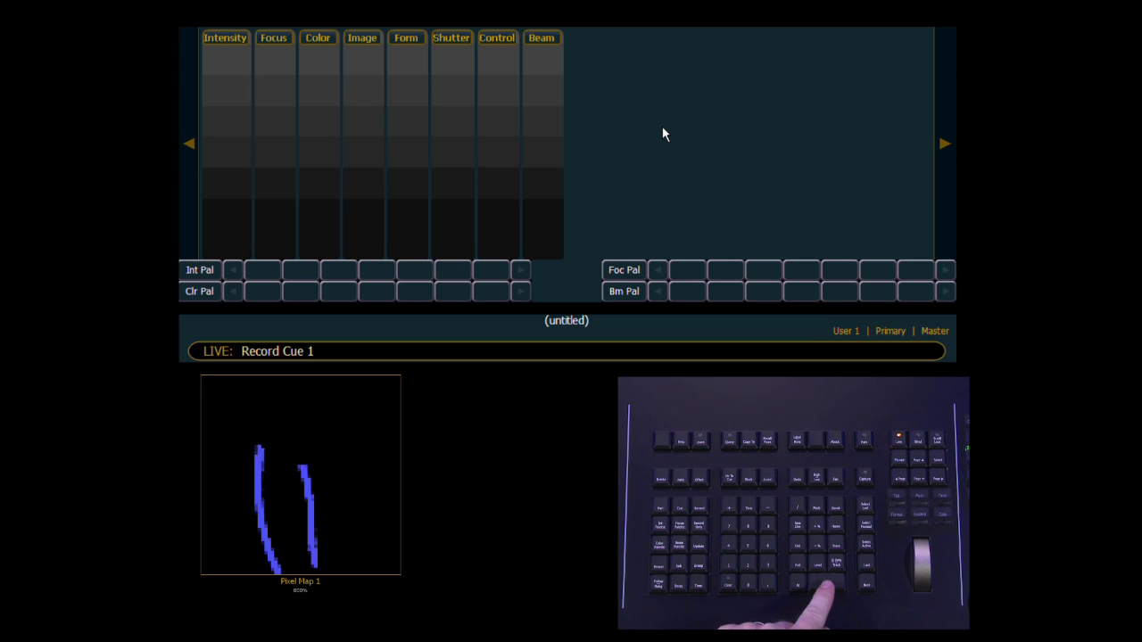
pyautogui.press('Return')
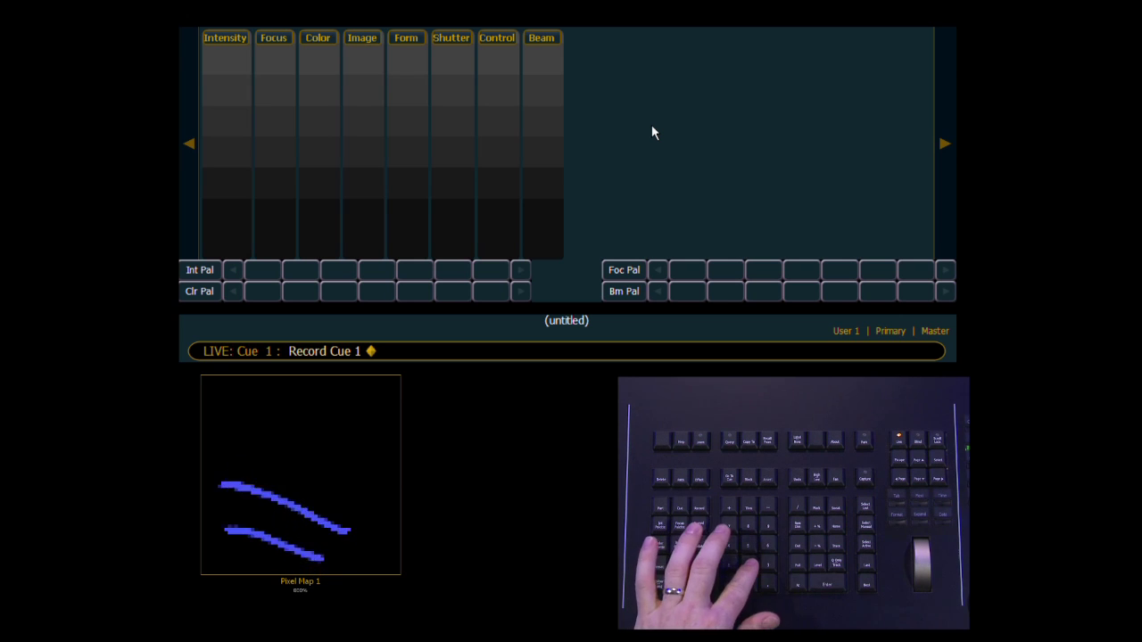
# Take layer channel 2 down to 0 and bring layer channel 3 up to full.
pyautogui.press('2')
pyautogui.press('@')
pyautogui.press('0')
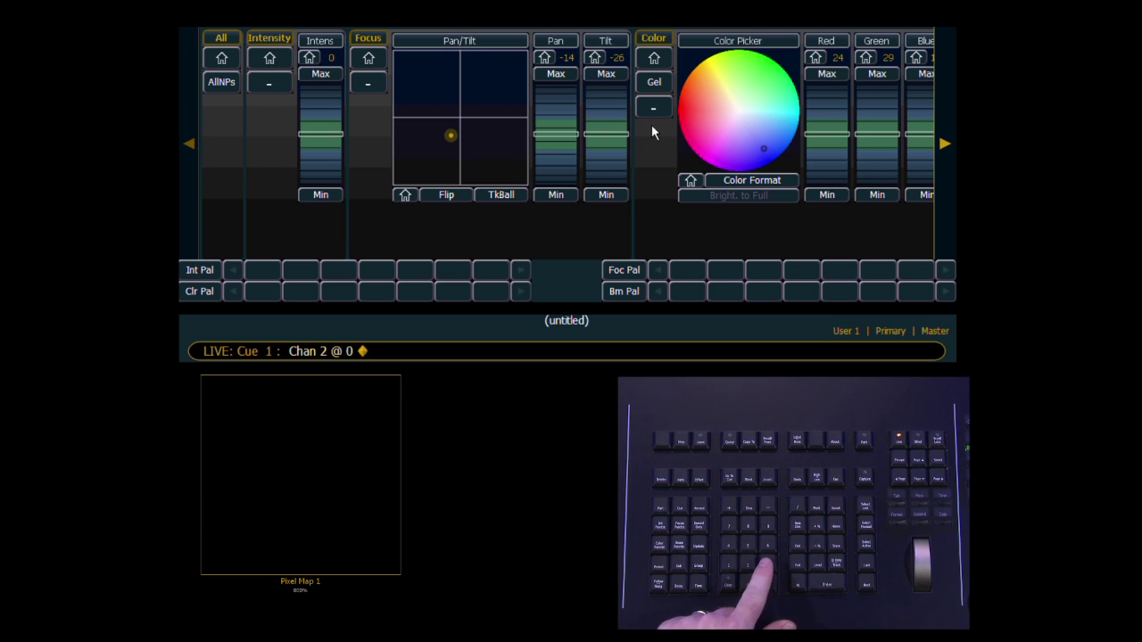
pyautogui.press('3')
pyautogui.press('f')
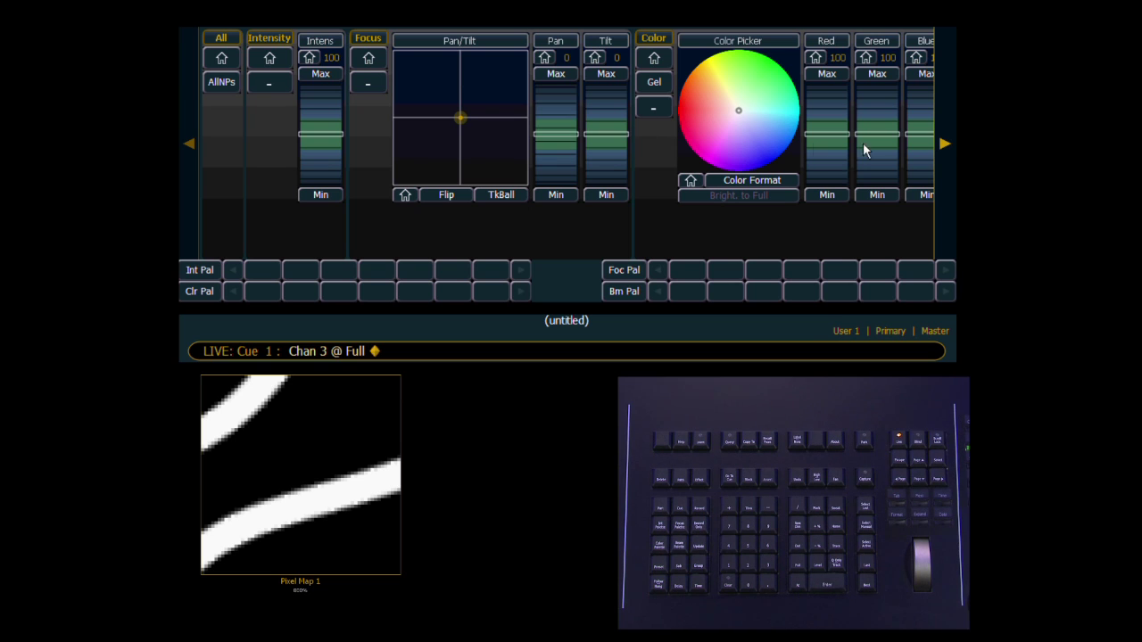
# Try other files of library 0 on layer channel 3 and choose file 7.
pyautogui.click(944, 143)
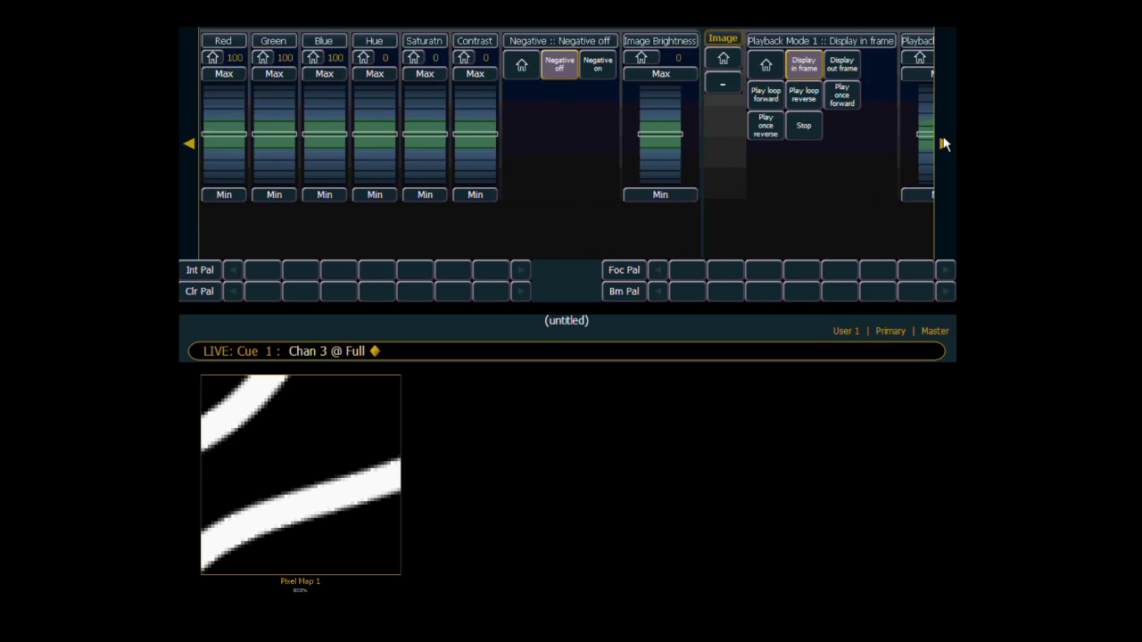
pyautogui.click(944, 143)
pyautogui.click(944, 144)
pyautogui.click(944, 144)
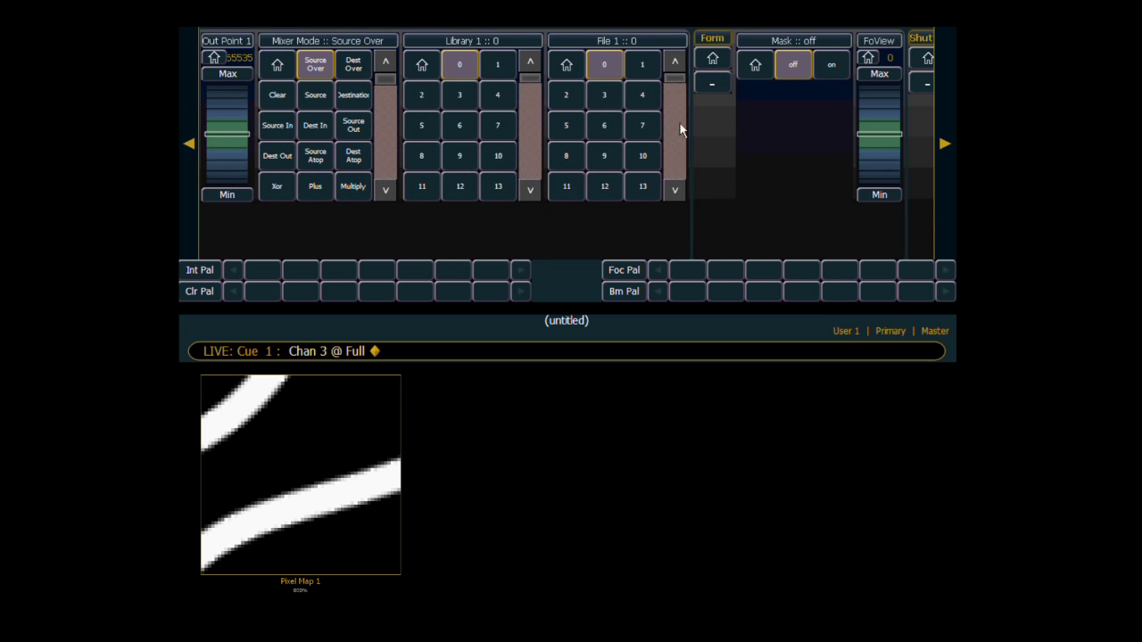
pyautogui.click(642, 94)
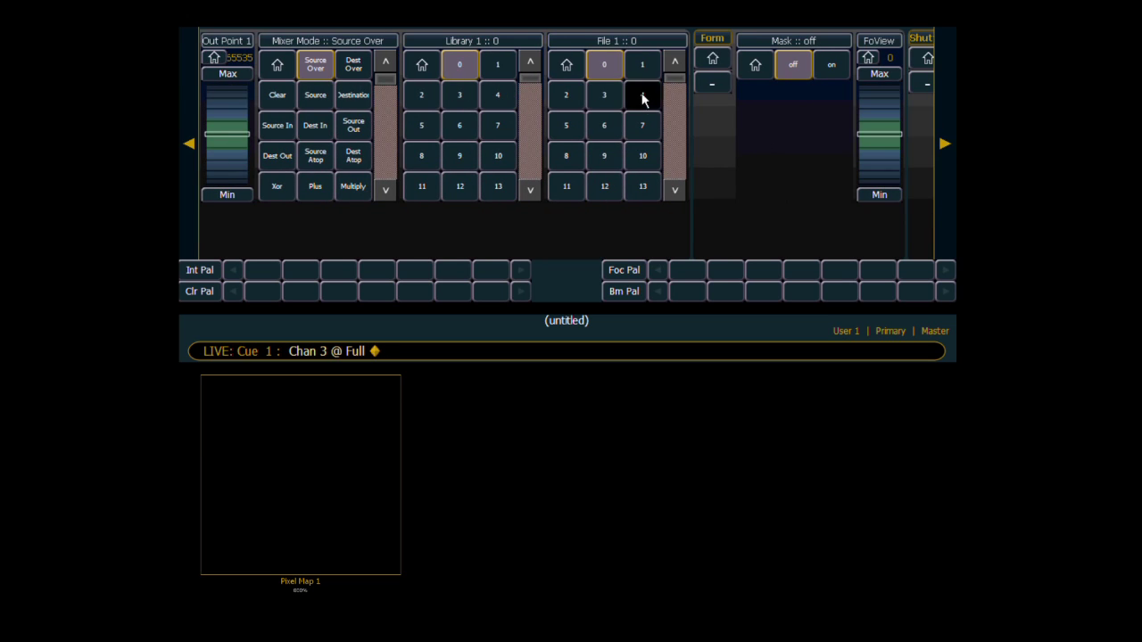
pyautogui.click(604, 124)
pyautogui.click(638, 127)
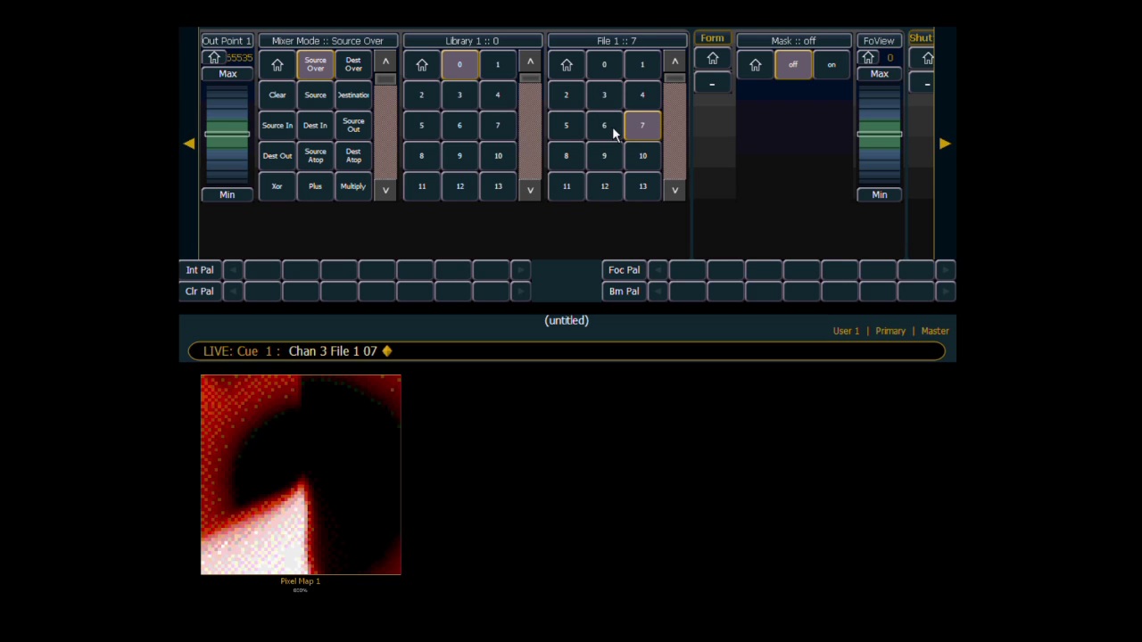
# Scale the channel 3 layer image down to 25 and set its Y rotation to -30.
pyautogui.click(944, 144)
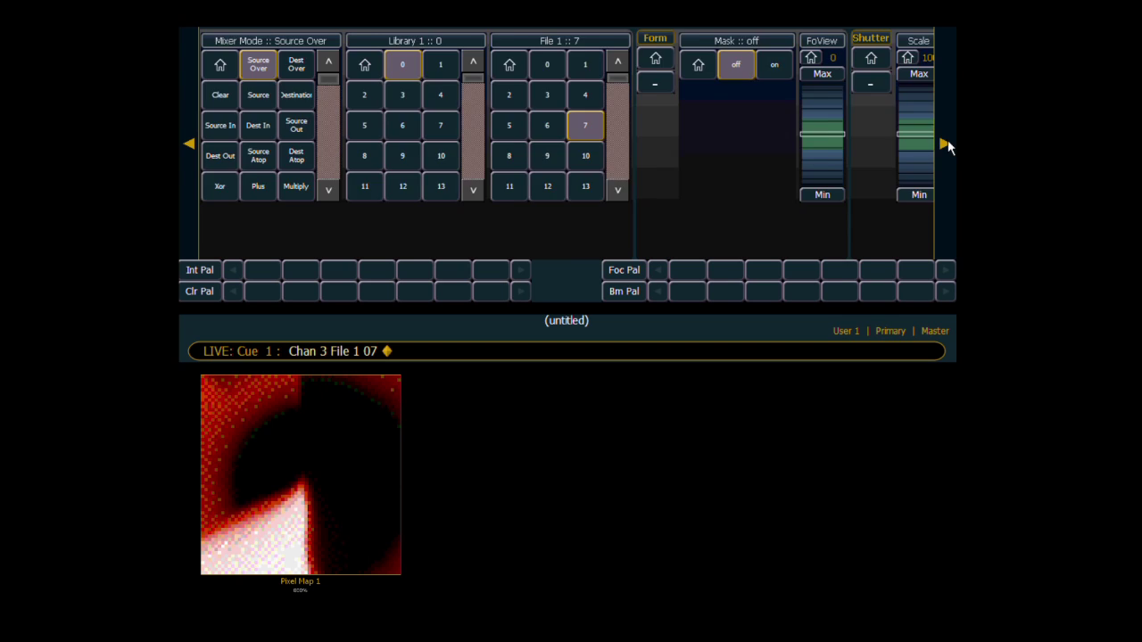
pyautogui.moveTo(484, 143); pyautogui.dragTo(481, 158)
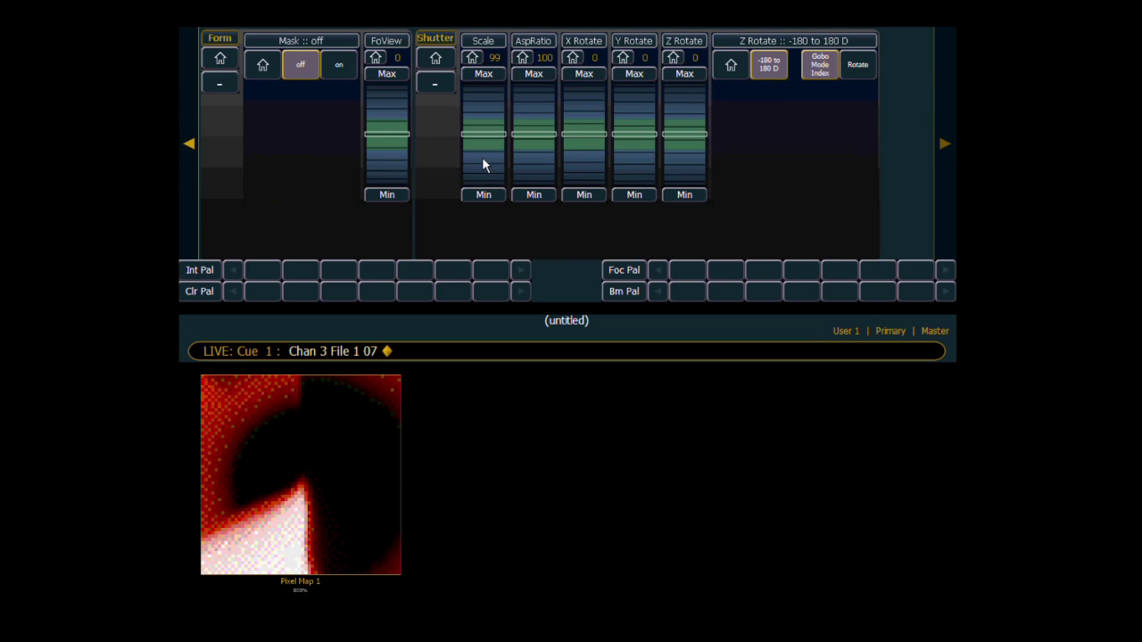
pyautogui.scroll(-5, 481, 157)
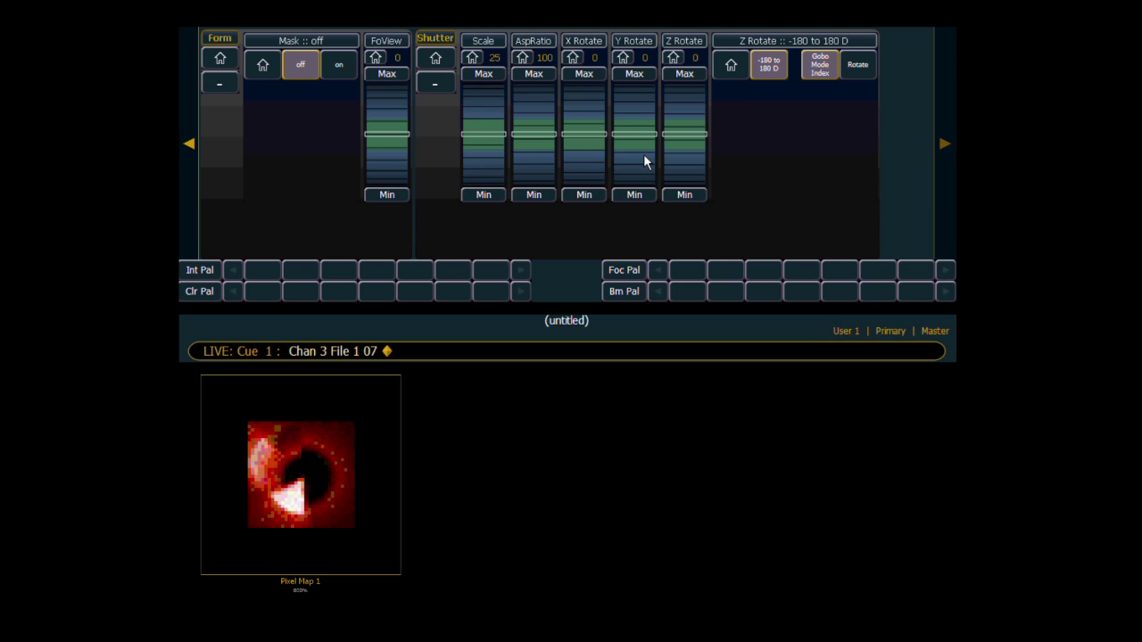
pyautogui.scroll(-5, 644, 153)
pyautogui.scroll(-5, 643, 153)
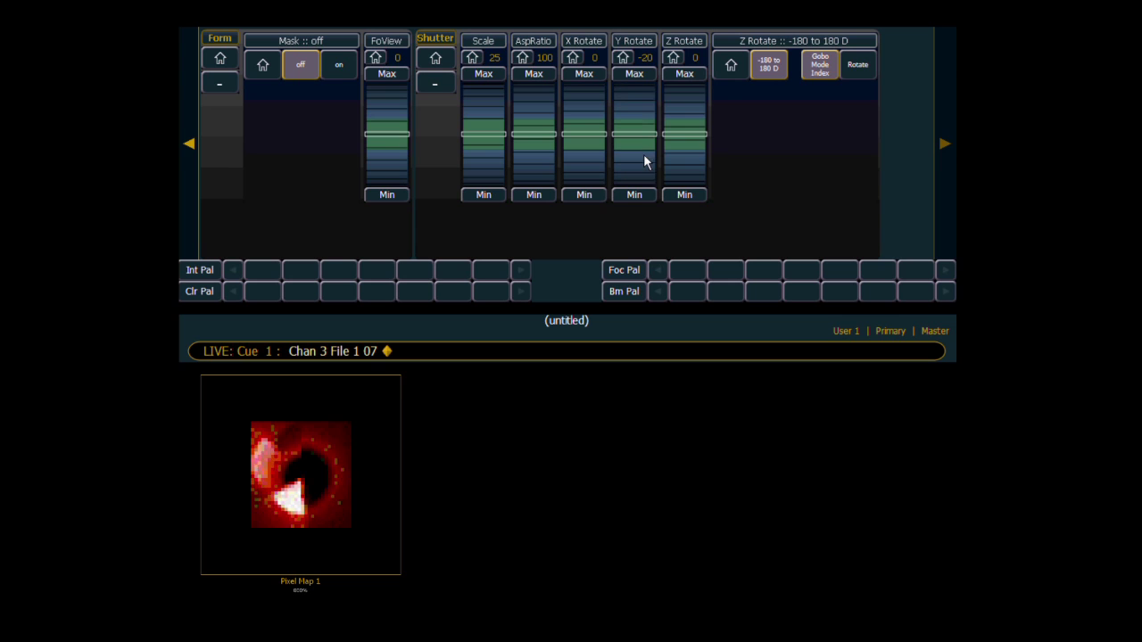
# Switch the channel 3 image's Z rotation to continuous Rotate mode and set it to -8.
pyautogui.click(859, 66)
pyautogui.moveTo(688, 158); pyautogui.dragTo(680, 125)
pyautogui.scroll(5, 681, 123)
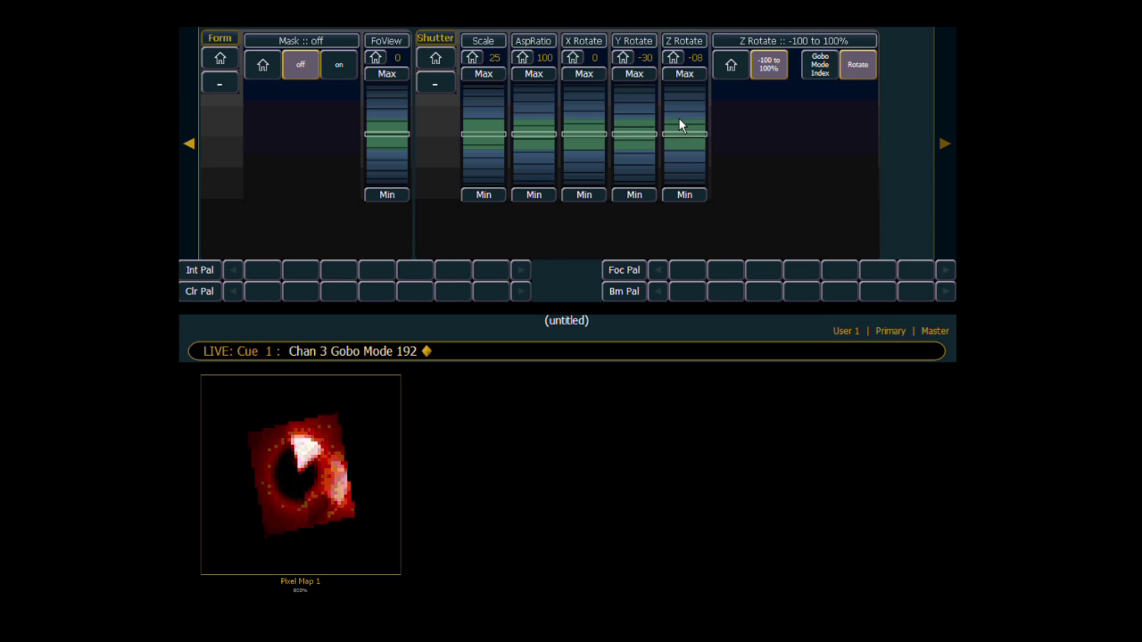
# Tint the channel 3 image yellow with hue 68 and saturation 93, and move it to pan 30 and tilt 33.
pyautogui.click(188, 142)
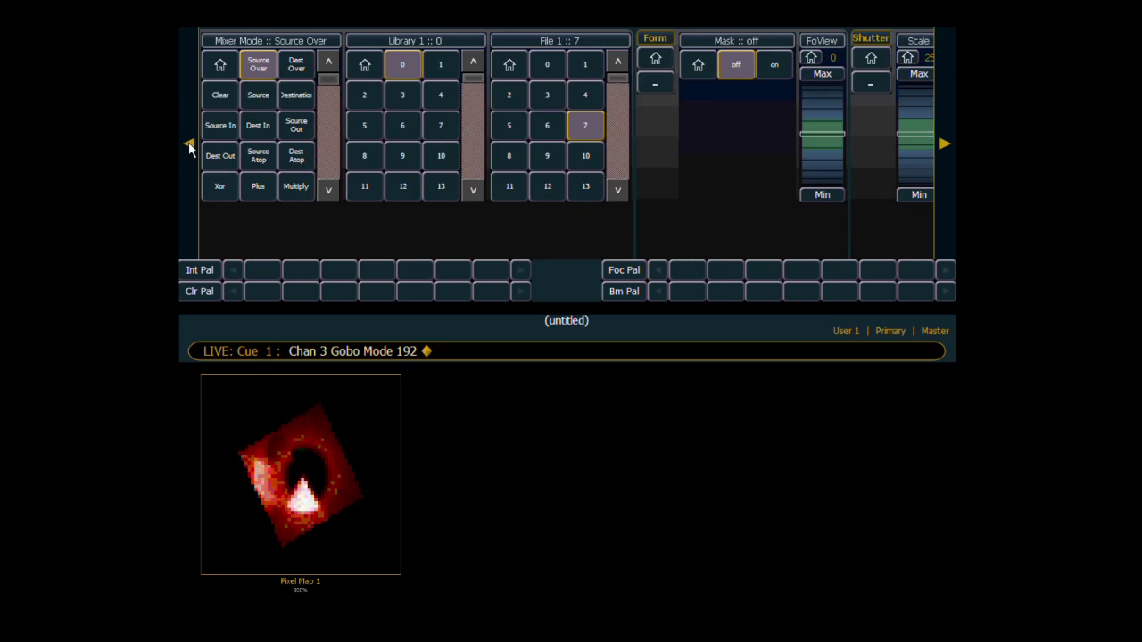
pyautogui.click(188, 142)
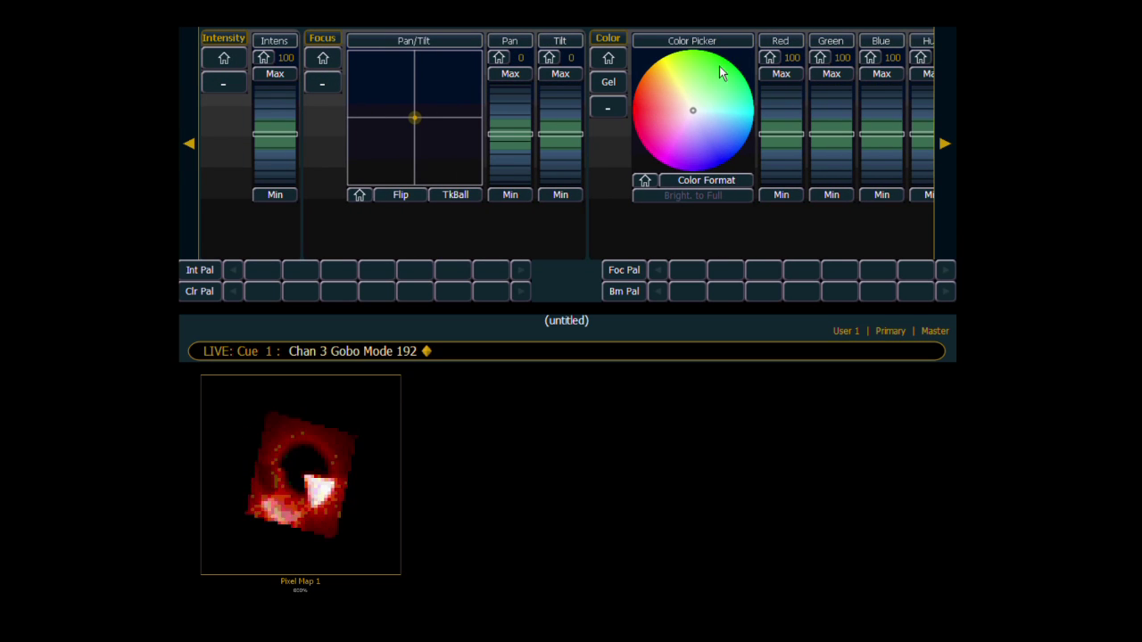
pyautogui.click(672, 59)
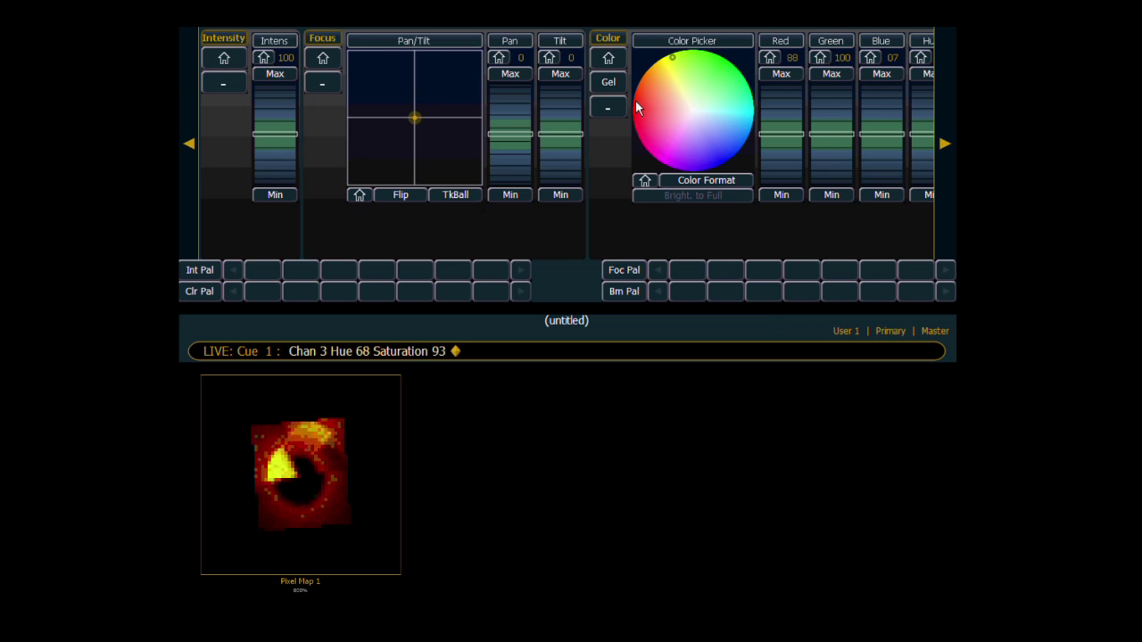
pyautogui.moveTo(412, 115)
pyautogui.mouseDown()
pyautogui.moveTo(438, 92)
pyautogui.moveTo(422, 103)
pyautogui.mouseUp()
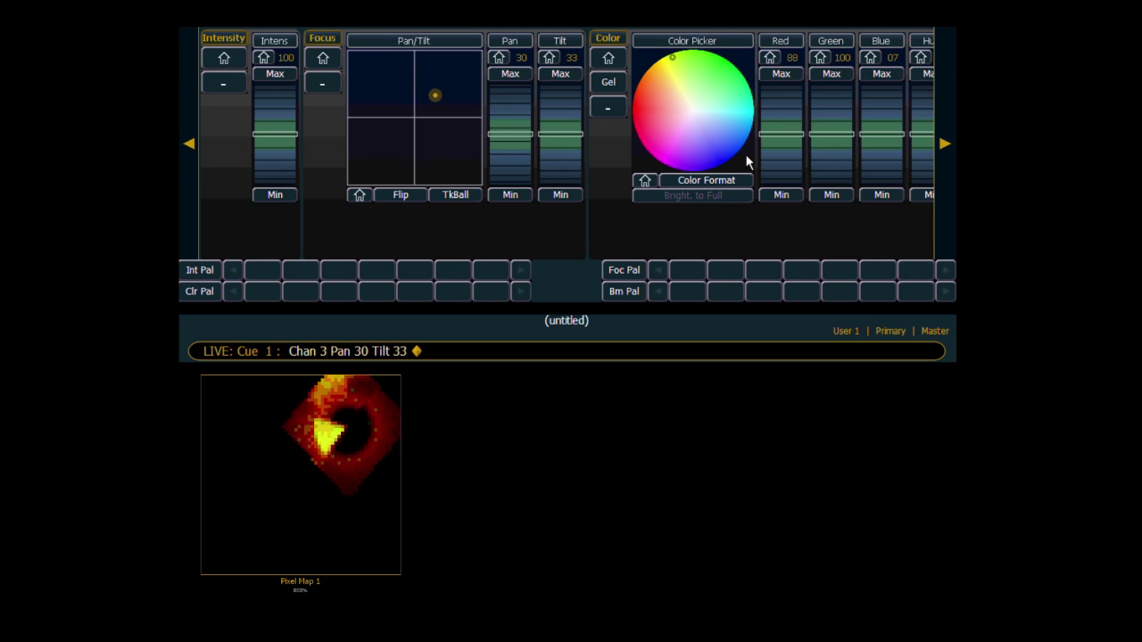
# Set the channel 3 image's playback mode to Play loop forward and its playback speed to 51.
pyautogui.click(944, 144)
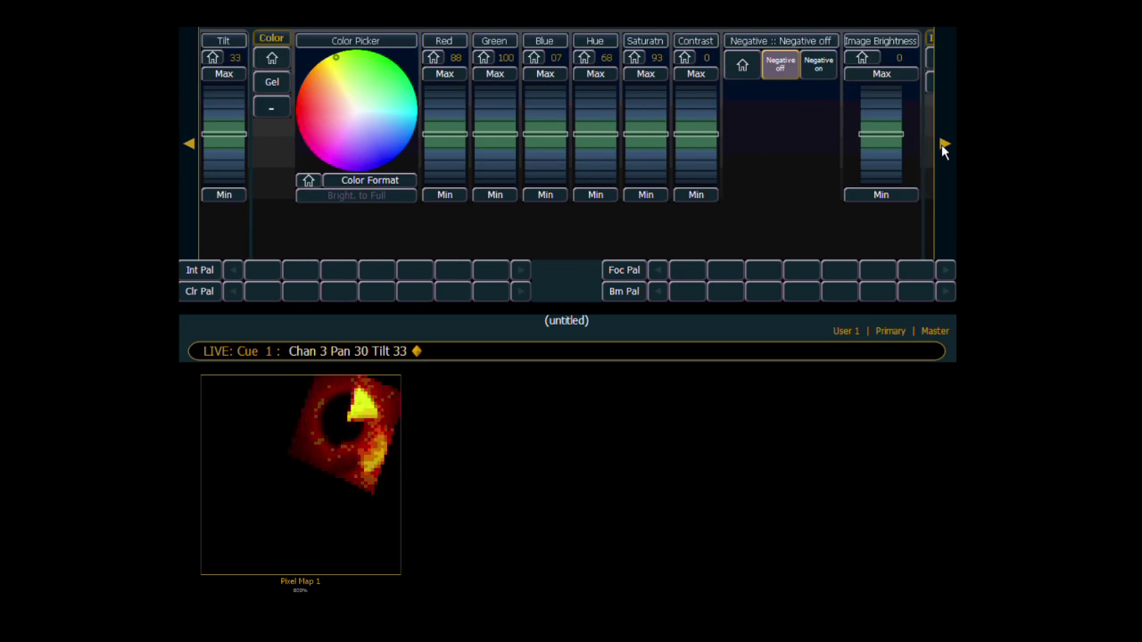
pyautogui.click(944, 146)
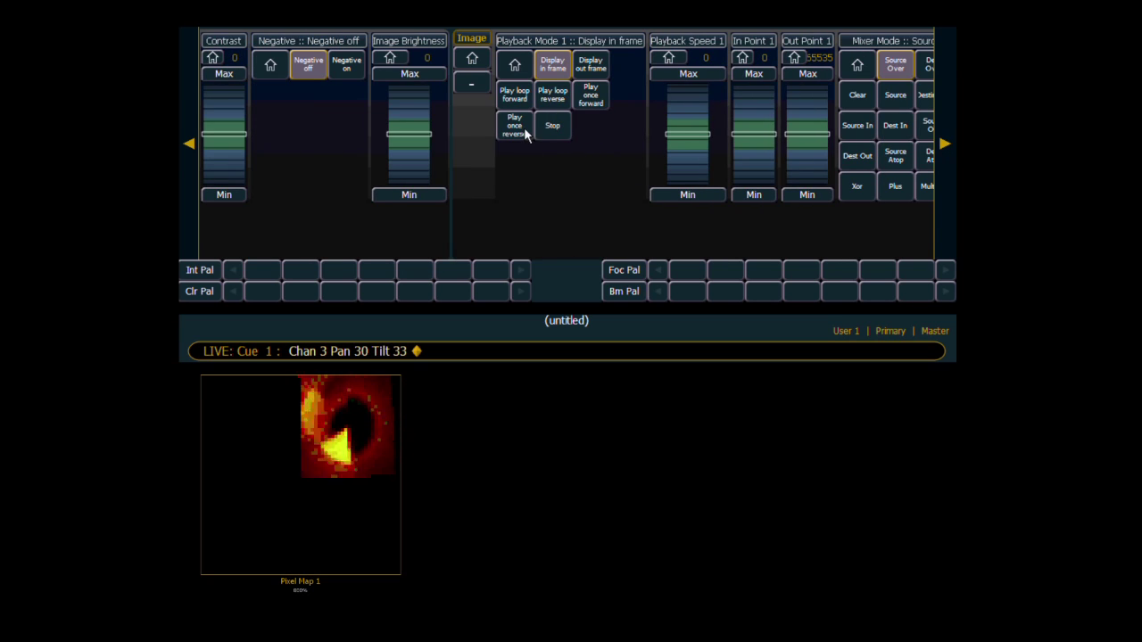
pyautogui.click(515, 94)
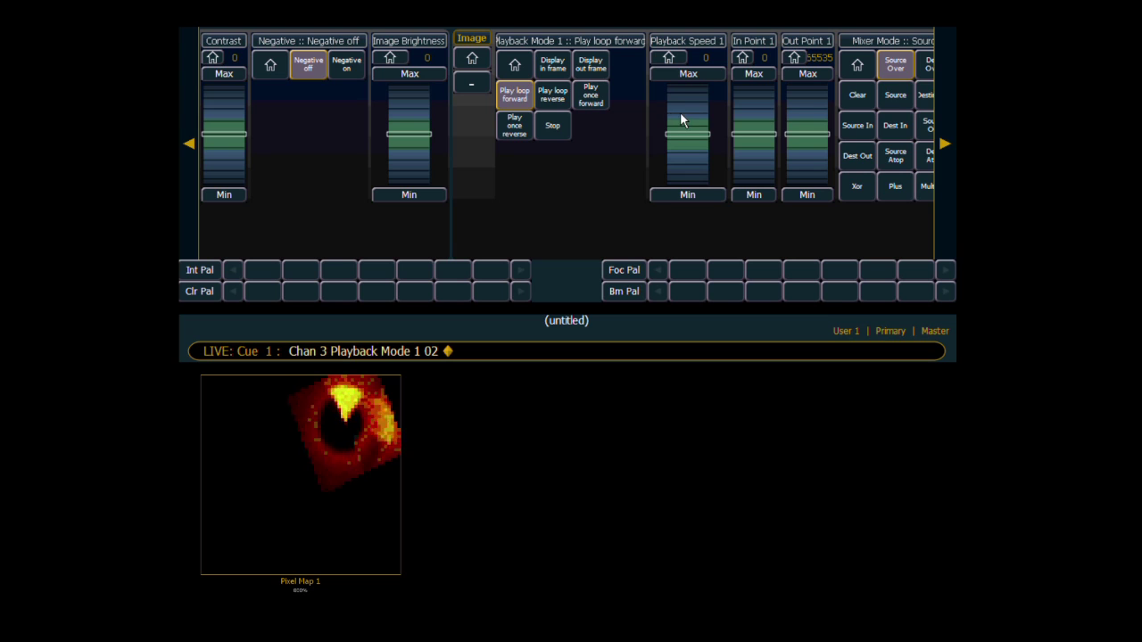
pyautogui.moveTo(681, 113); pyautogui.dragTo(684, 113)
pyautogui.scroll(3, 683, 112)
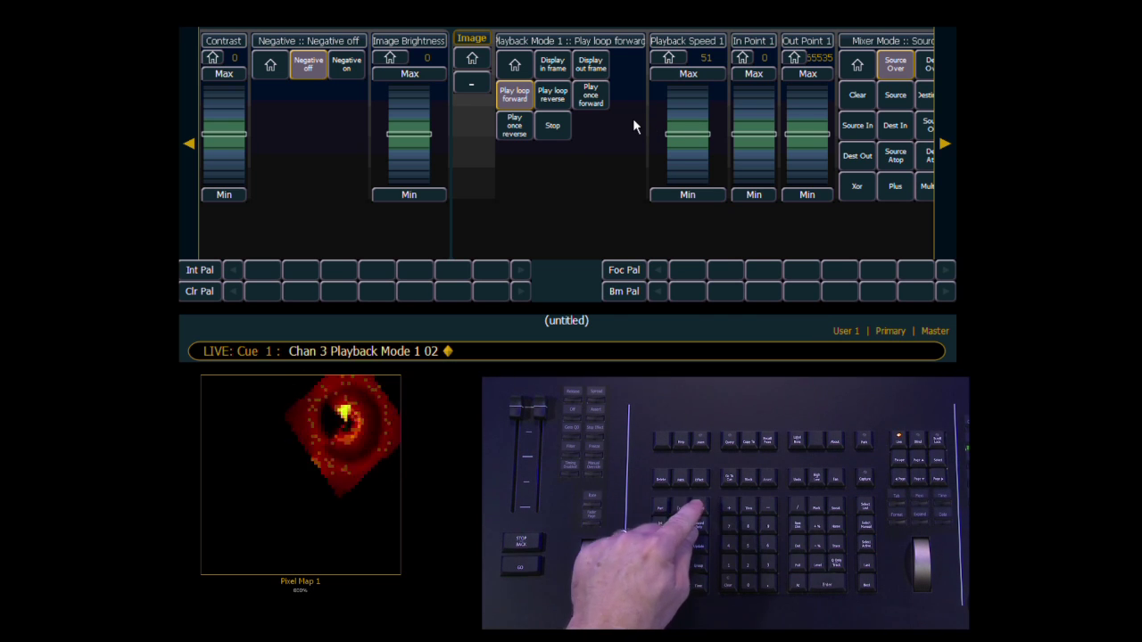
# Record the current look as cue 2, and check it by going back to cue 1 and running cue 2.
pyautogui.press('r')
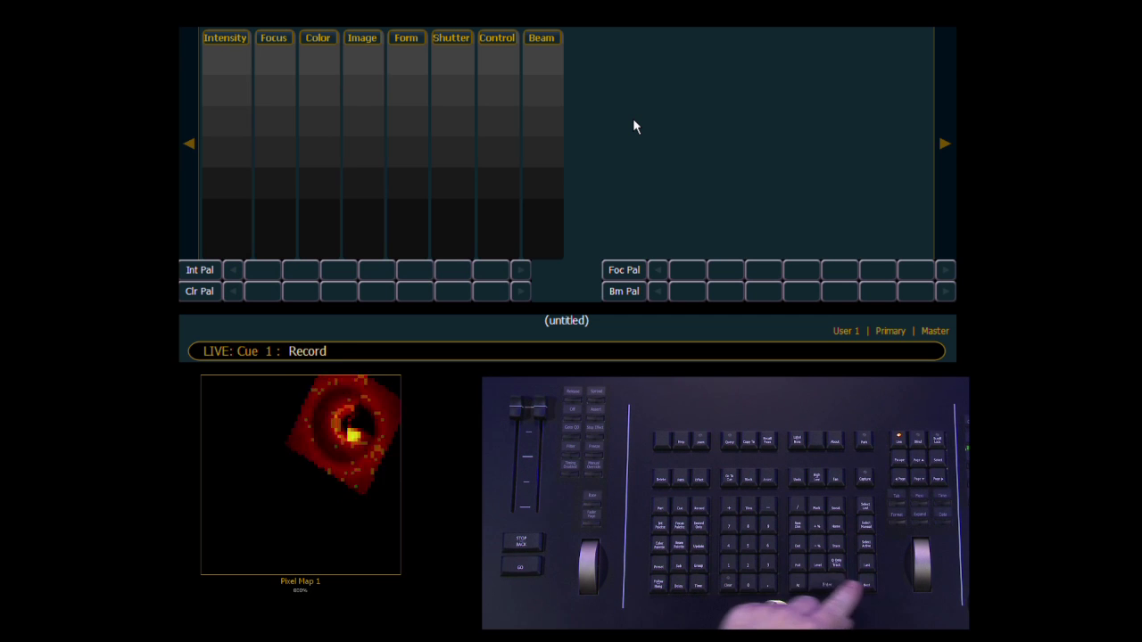
pyautogui.press('q')
pyautogui.press('2')
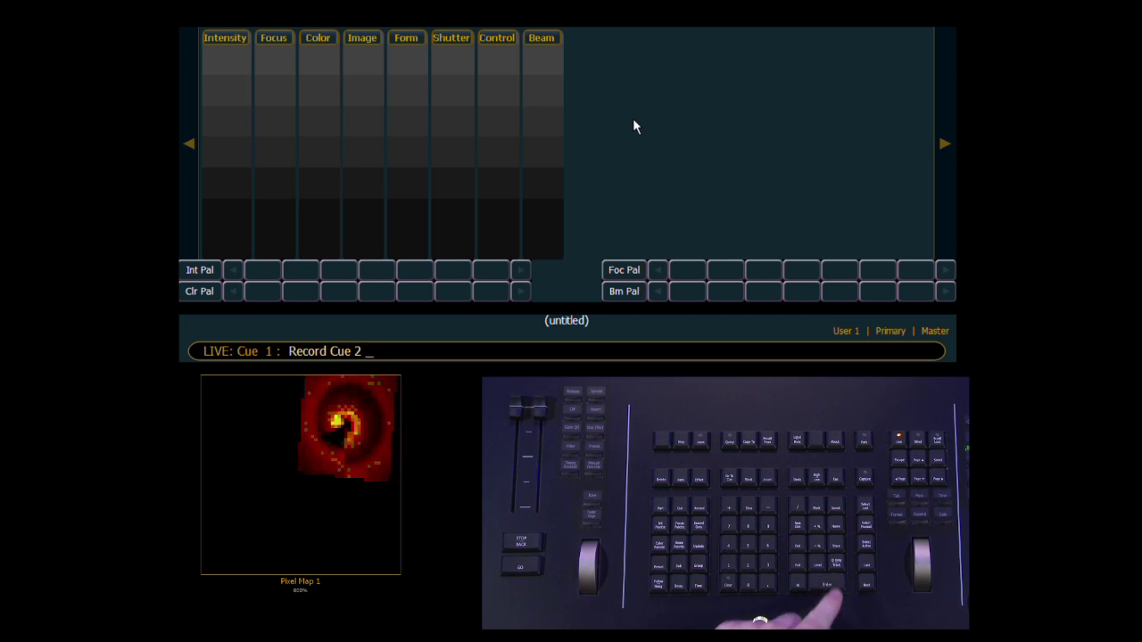
pyautogui.press('Return')
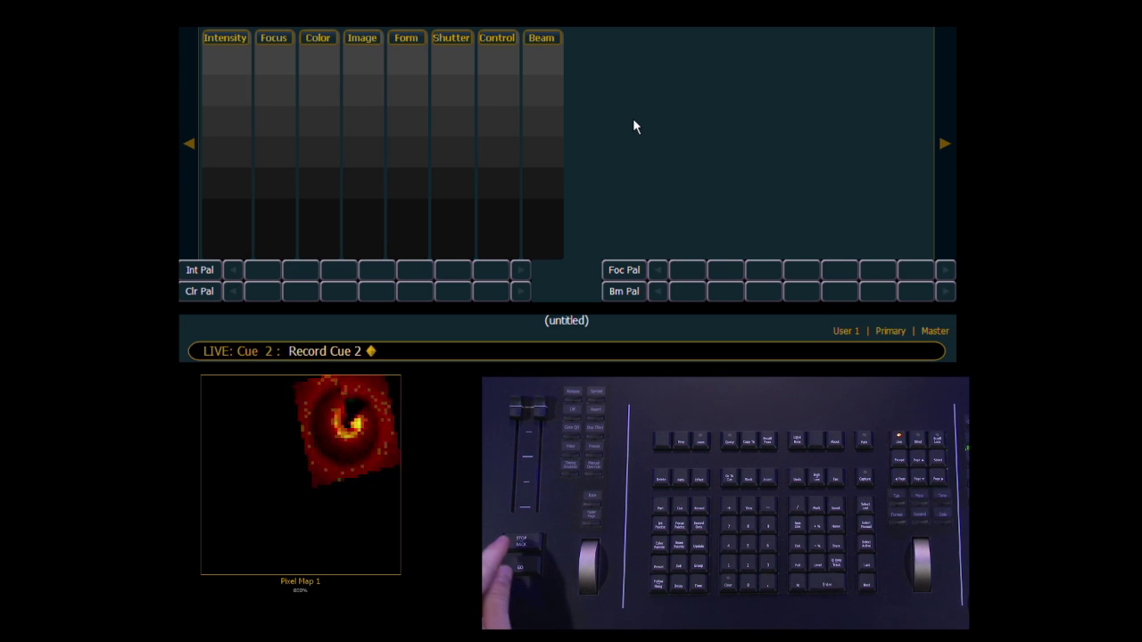
pyautogui.hotkey('ctrl', 'alt', 'space')
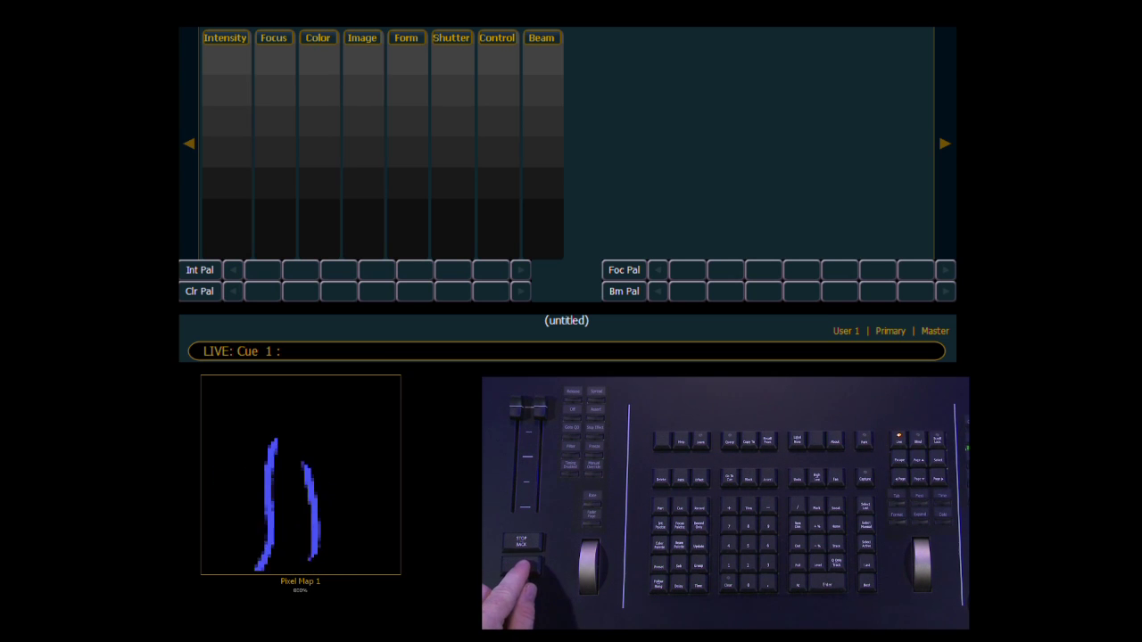
pyautogui.hotkey('ctrl', 'space')
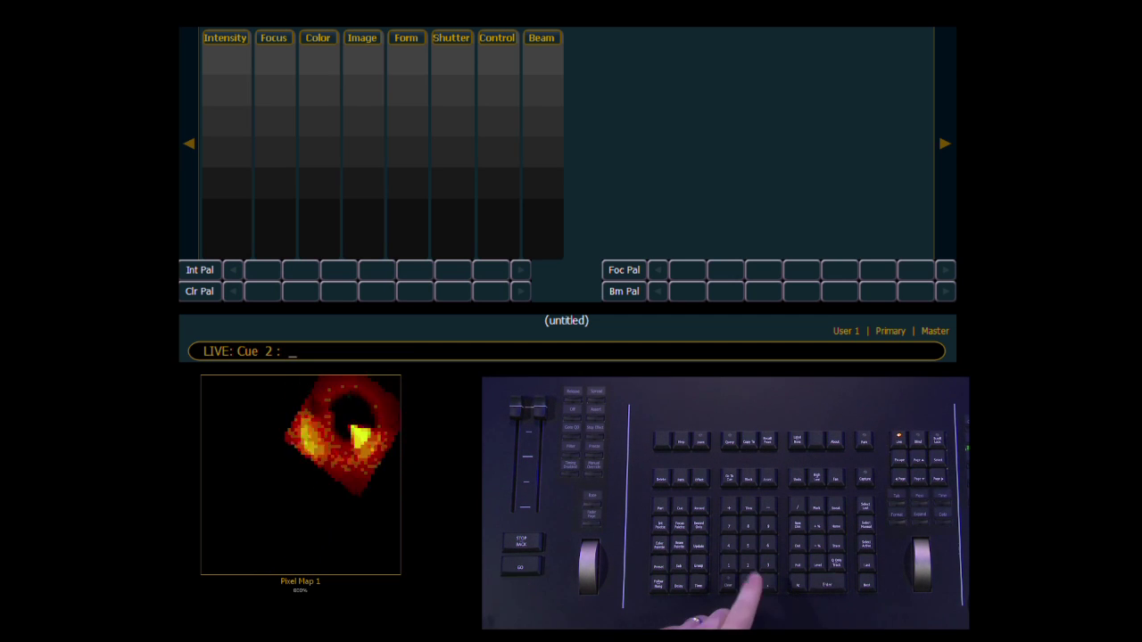
# Bring layer channel 2 to full alongside channel 3 and record the combined look as cue 3.
pyautogui.press('2')
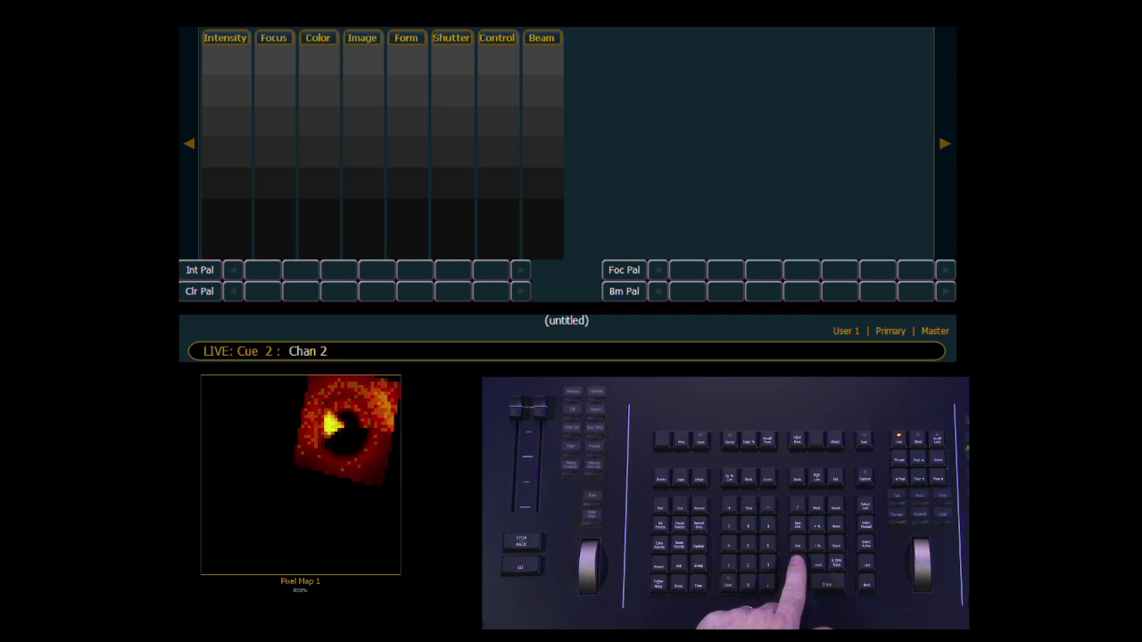
pyautogui.press('f')
pyautogui.press('Return')
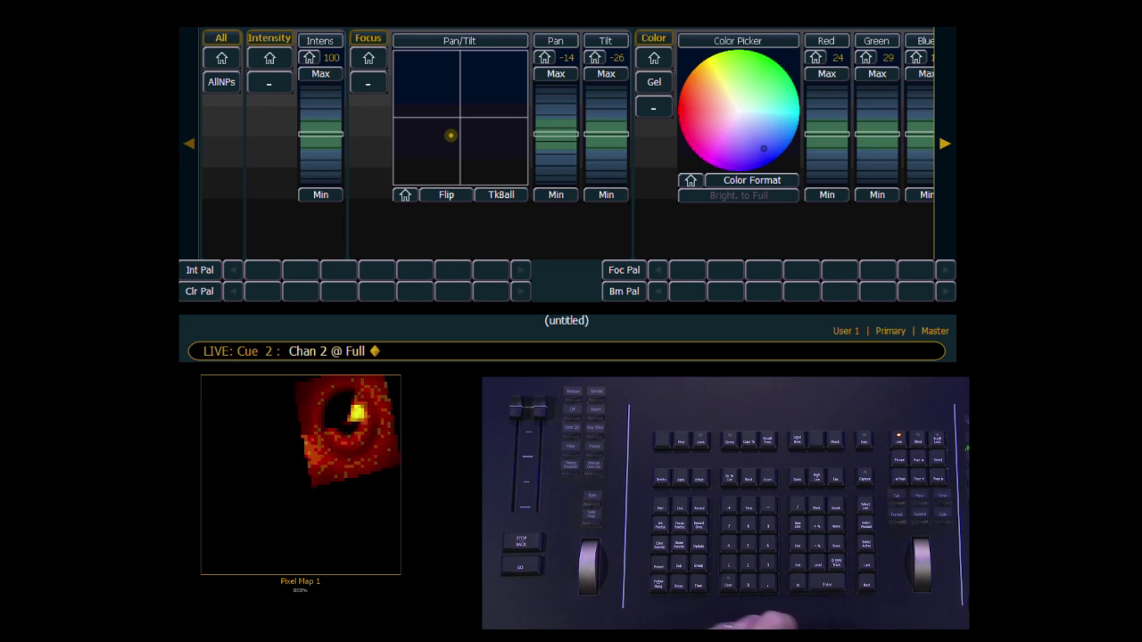
pyautogui.press('r')
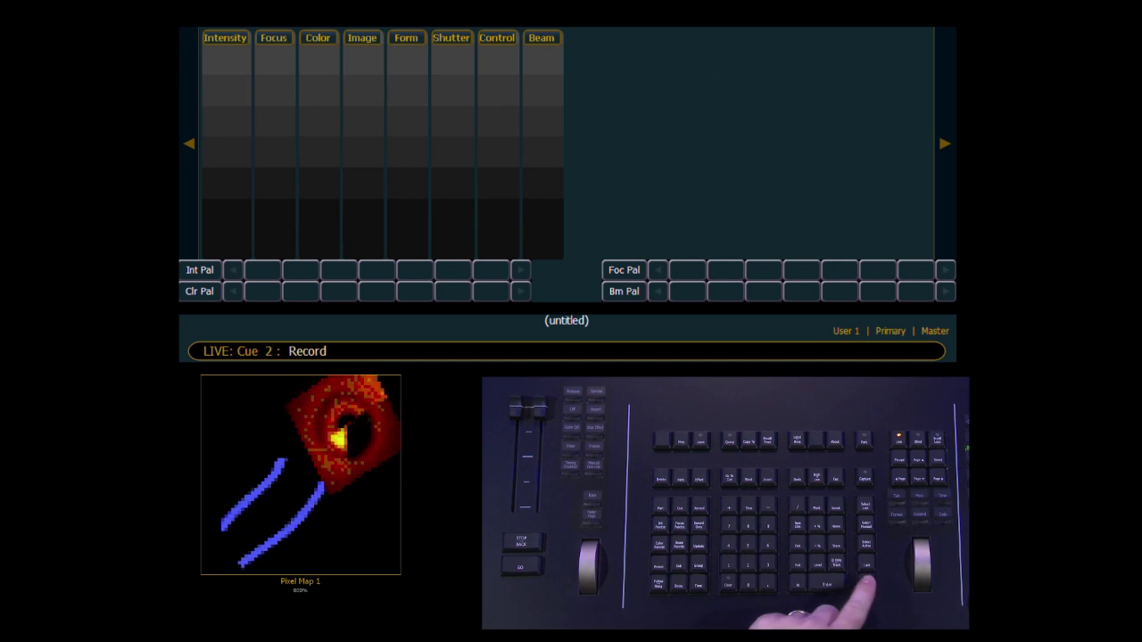
pyautogui.press('3')
pyautogui.press('Return')
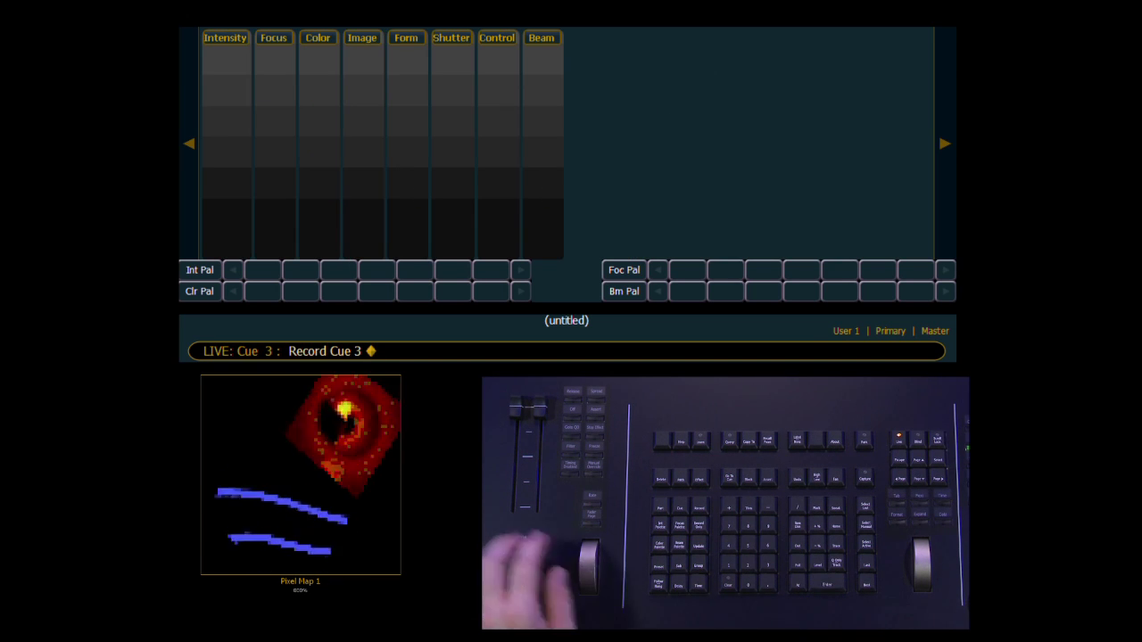